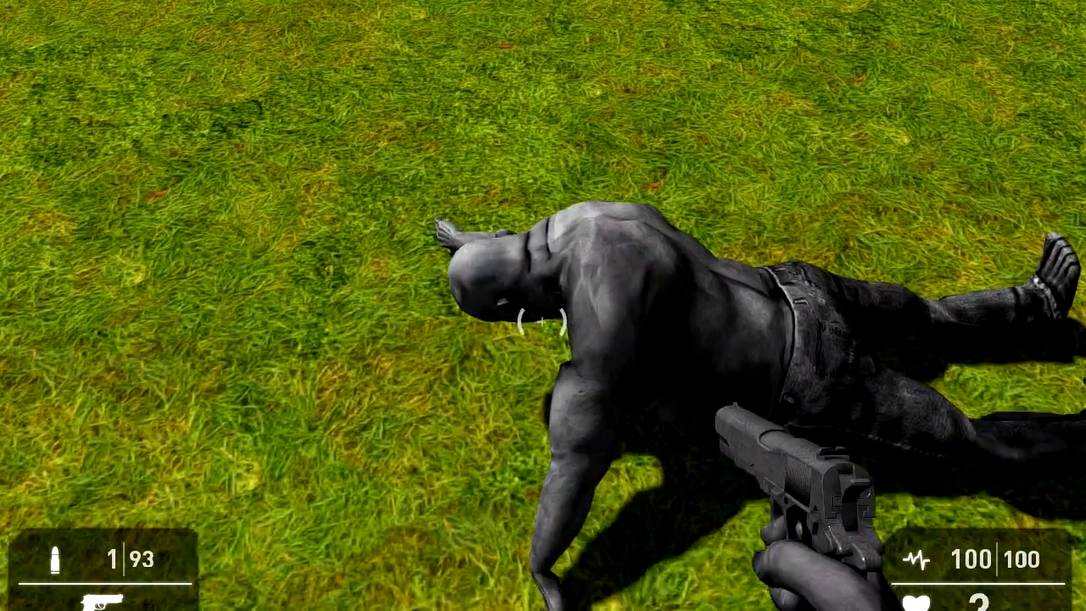
- Fire the pistol's last round at the fallen zombie in the grass level and reload
click(543, 320)
key(r)
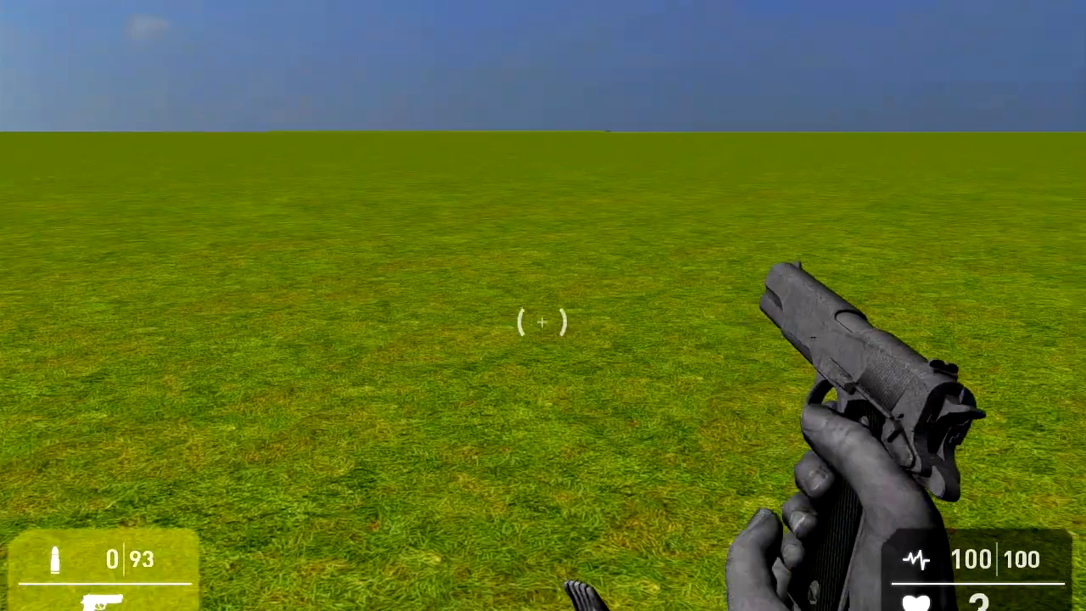
key(s)
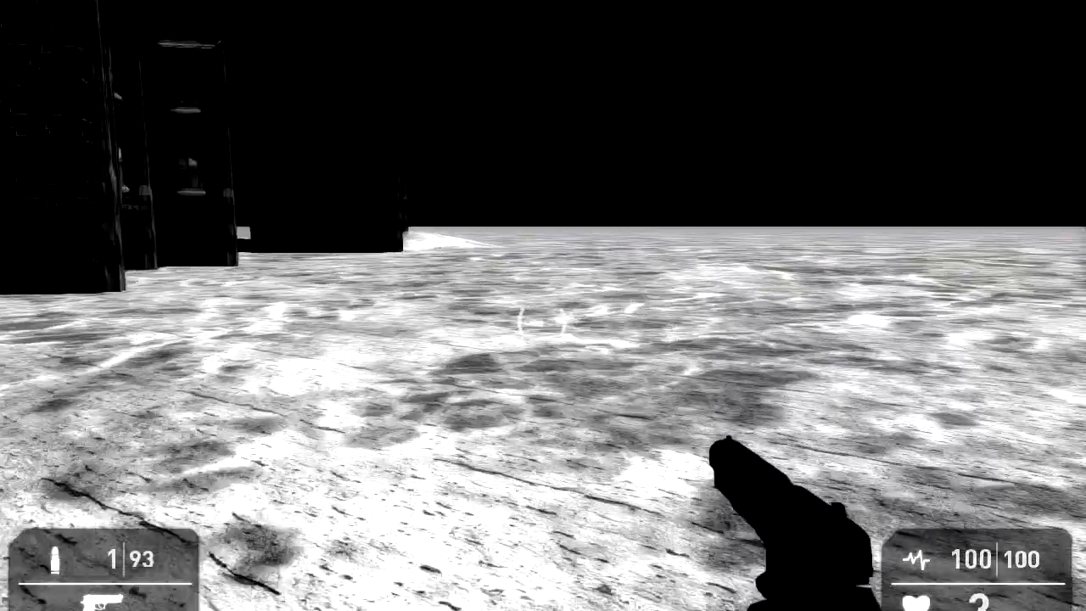
- Play-test the black-and-white courtyard level by reloading and shooting the approaching zombies, and return to the level editor
key(w)
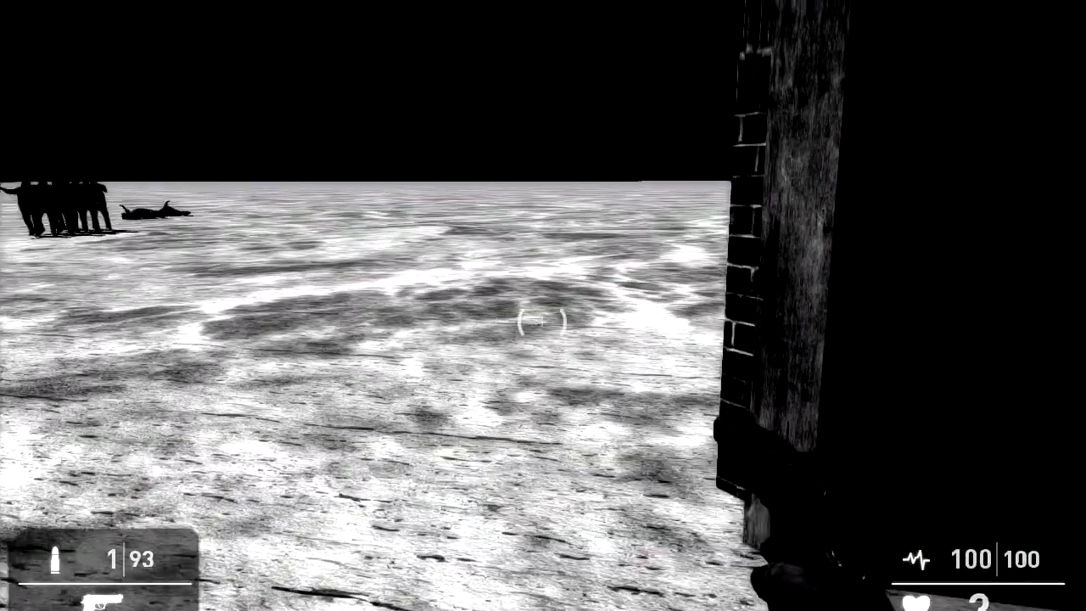
click(543, 305)
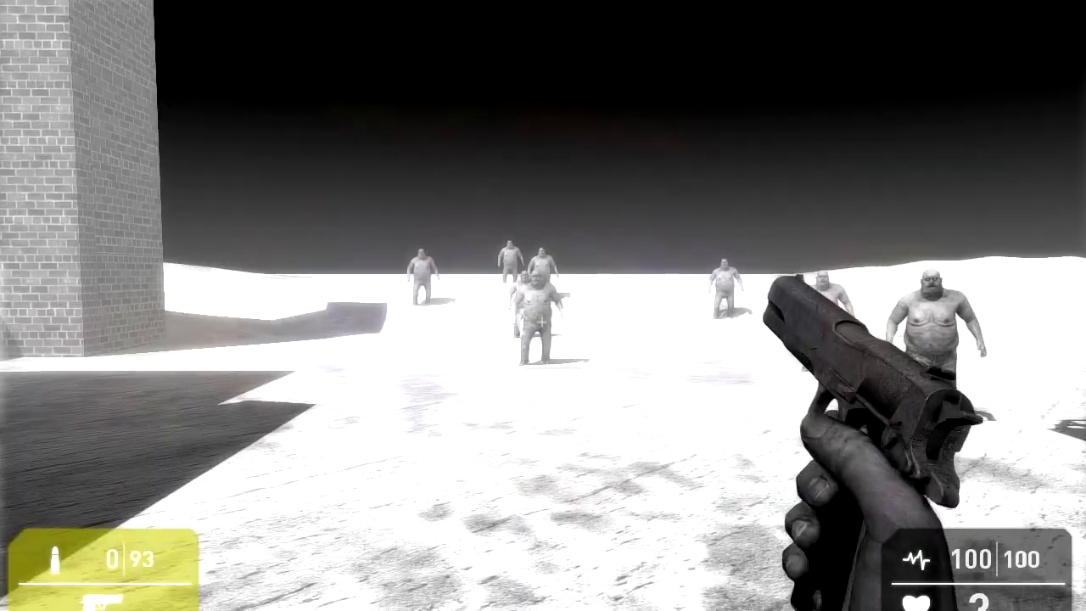
key(r)
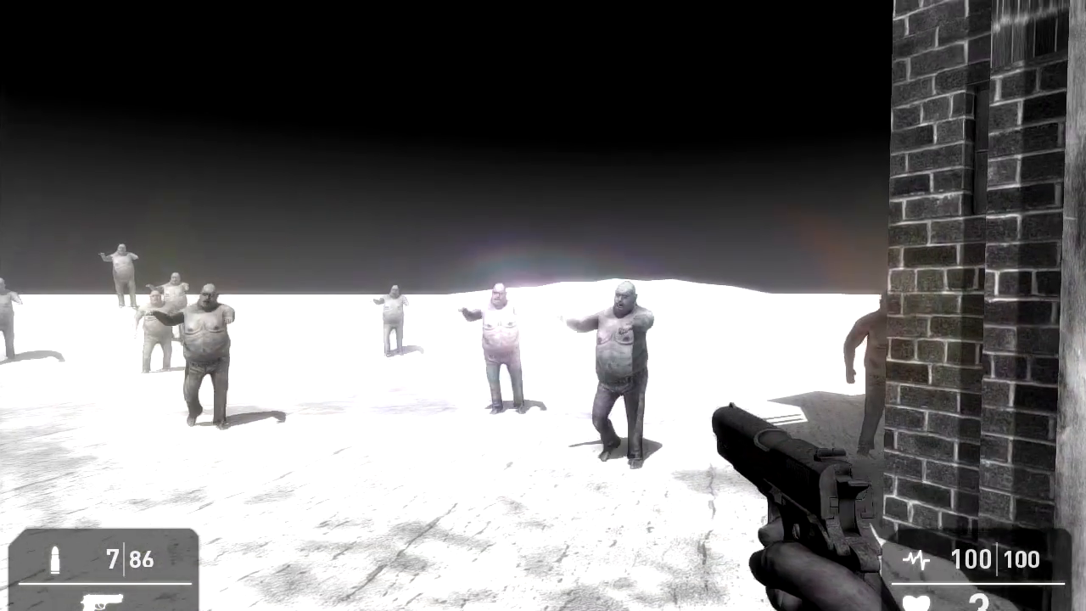
click(543, 305)
click(542, 305)
click(543, 305)
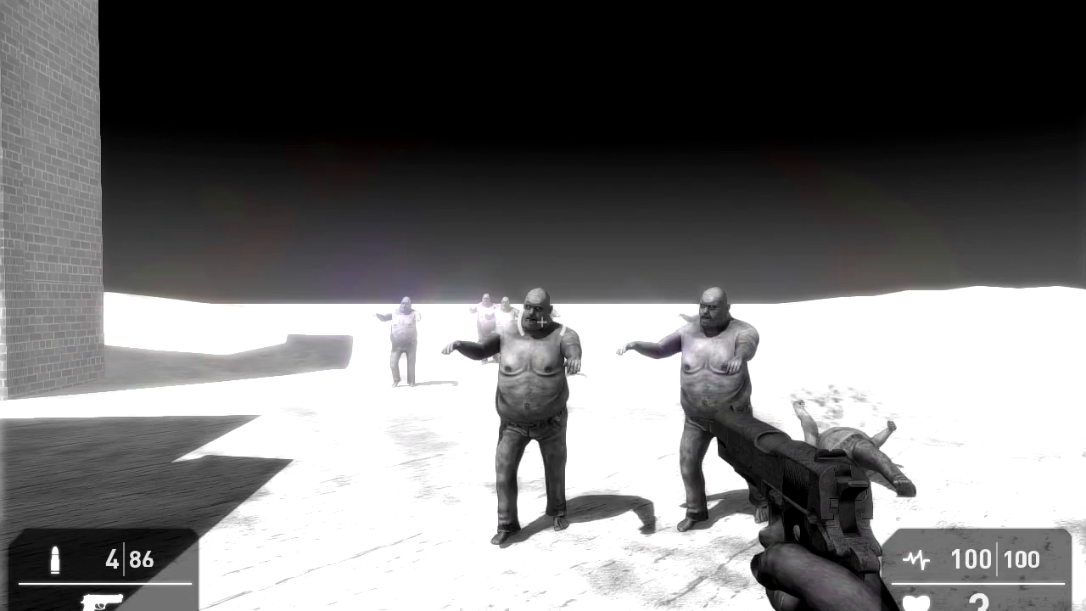
click(543, 305)
click(543, 306)
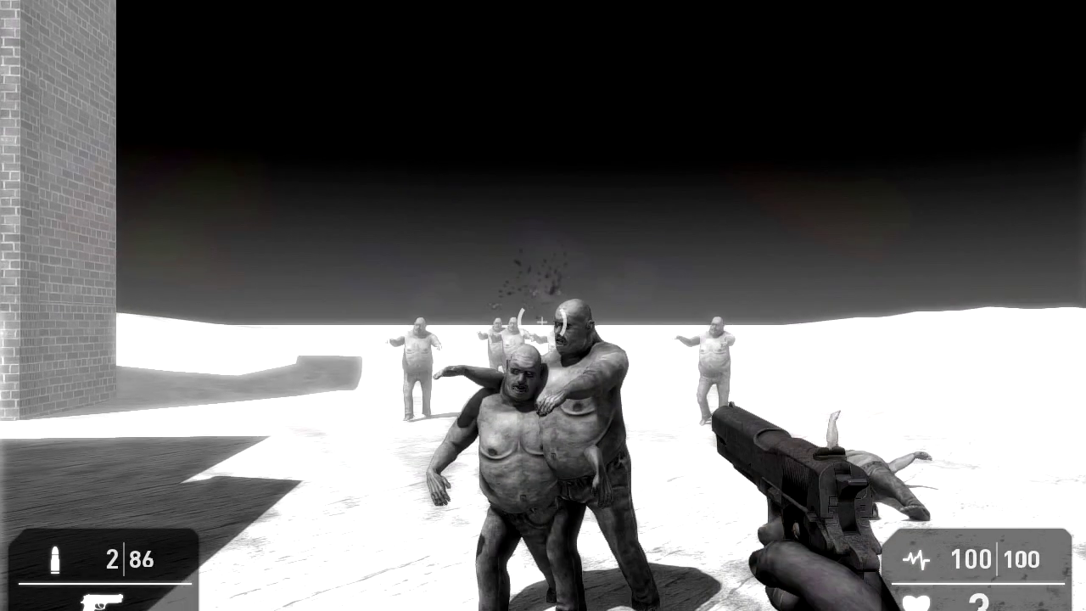
click(543, 306)
key(Escape)
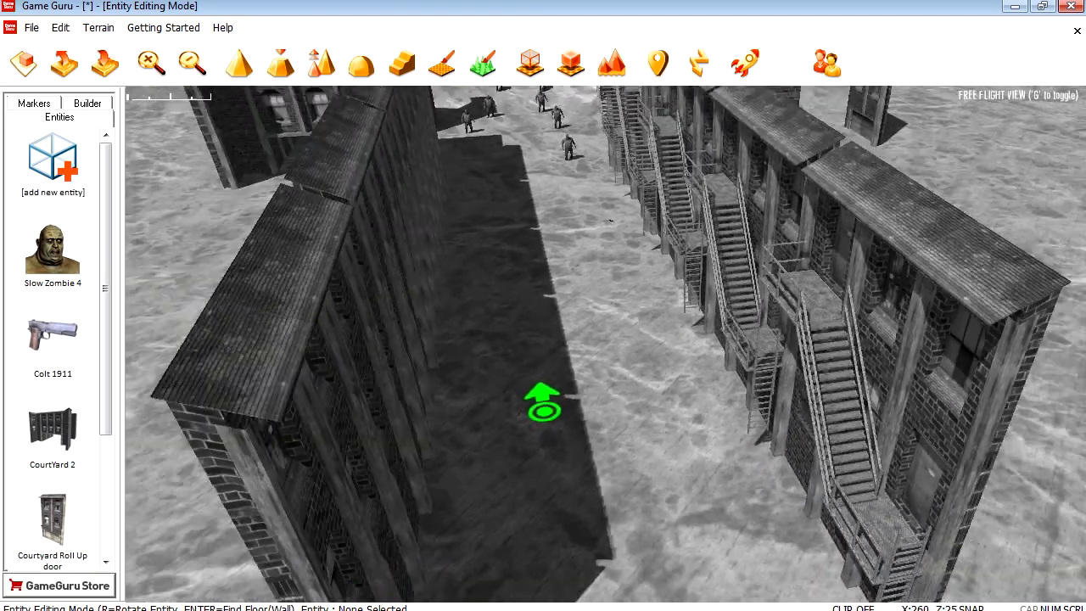
- Examine the grey courtyard buildings, fire escapes and zombie group in the free flight view
key(s)
mouse_move(543, 394)
right_down()
mouse_move(509, 390)
mouse_move(500, 474)
mouse_move(492, 432)
mouse_move(496, 487)
mouse_move(493, 466)
mouse_move(438, 432)
mouse_move(441, 364)
mouse_move(463, 371)
mouse_move(454, 439)
mouse_move(454, 396)
right_up()
key(w)
key(w)
key(w)
key(w)
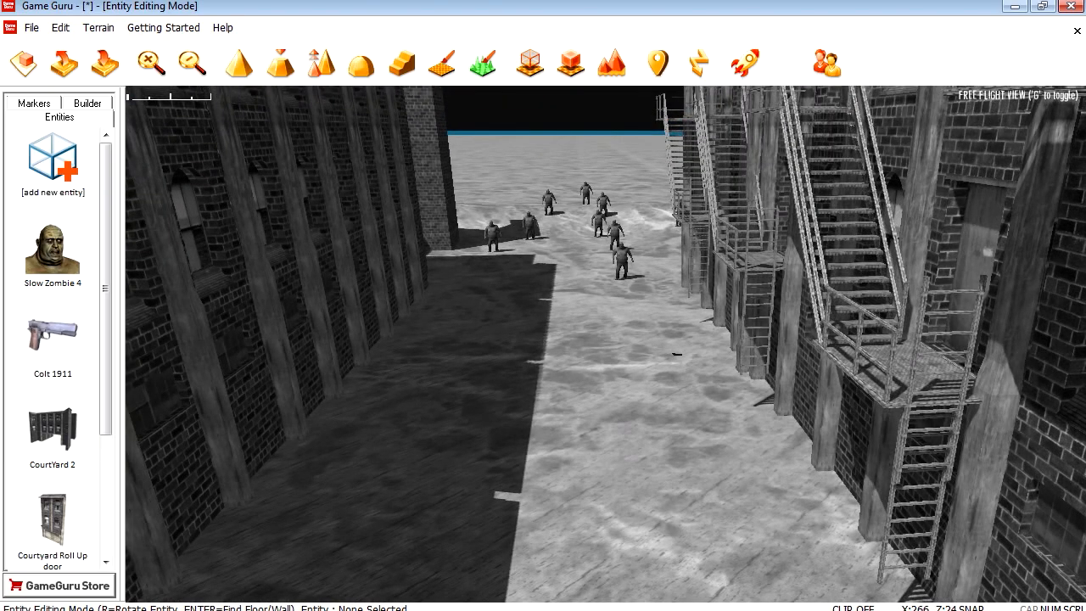
right_drag(605, 344, 747, 322)
key(w)
key(s)
key(w)
key(w)
key(w)
mouse_move(547, 384)
right_down()
mouse_move(376, 459)
mouse_move(334, 466)
mouse_move(538, 458)
mouse_move(538, 445)
mouse_move(497, 494)
mouse_move(546, 383)
right_up()
key(s)
key(d)
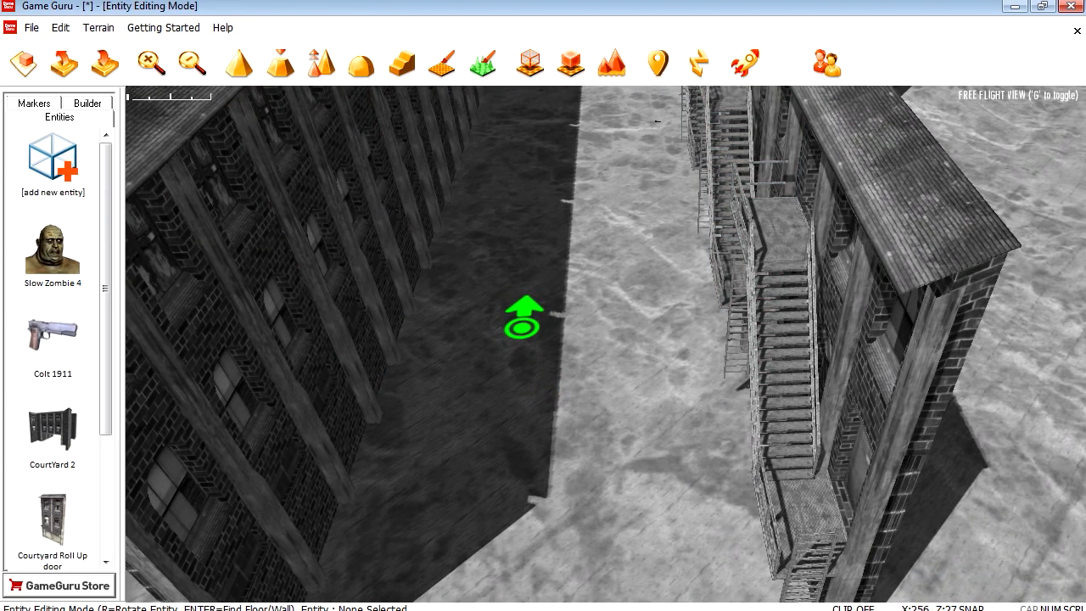
- Switch to Windows Explorer and open Program Files (x86)\Steam\steamapps\common\Game Guru\Files
click(274, 603)
double_click(238, 216)
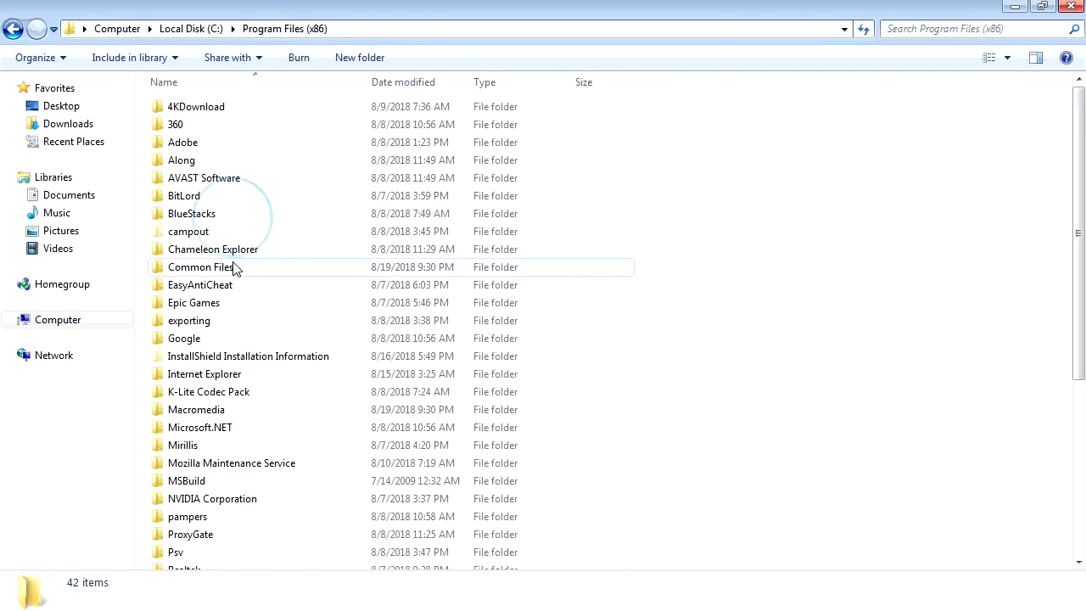
click(222, 282)
key(s)
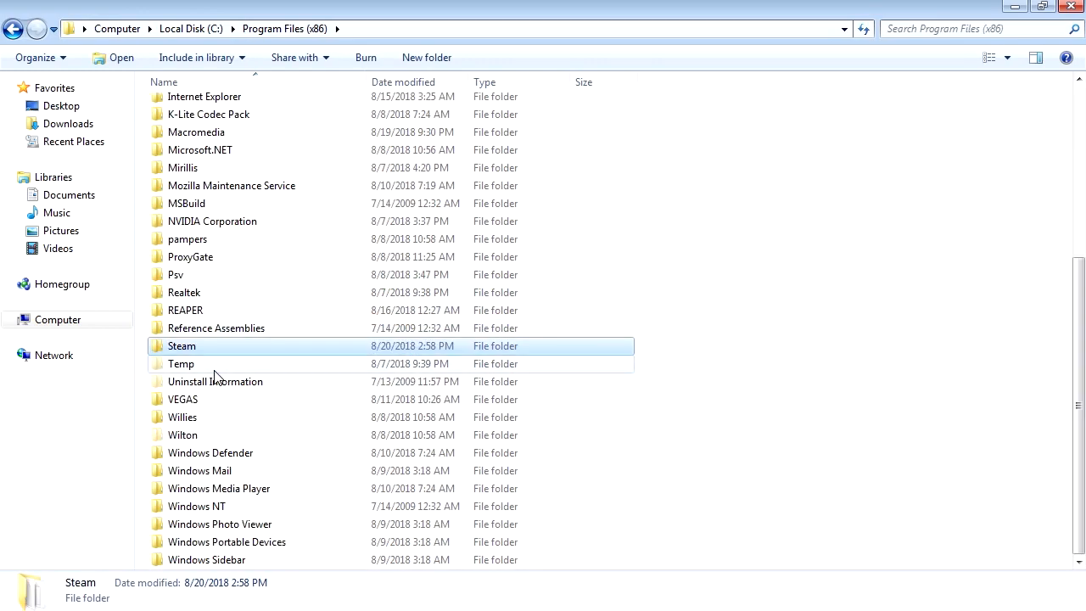
double_click(196, 347)
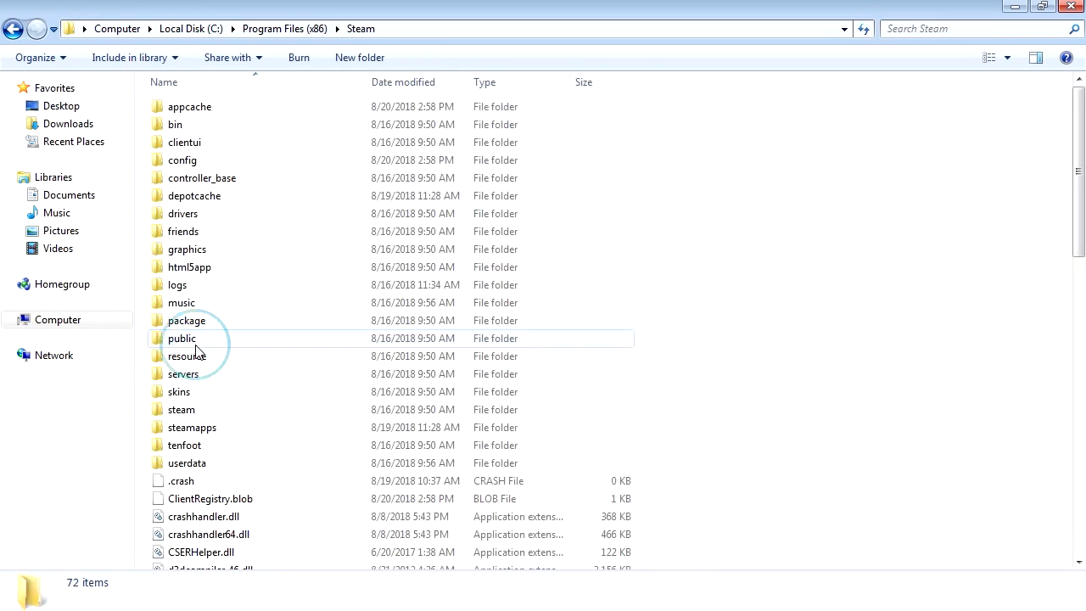
double_click(205, 433)
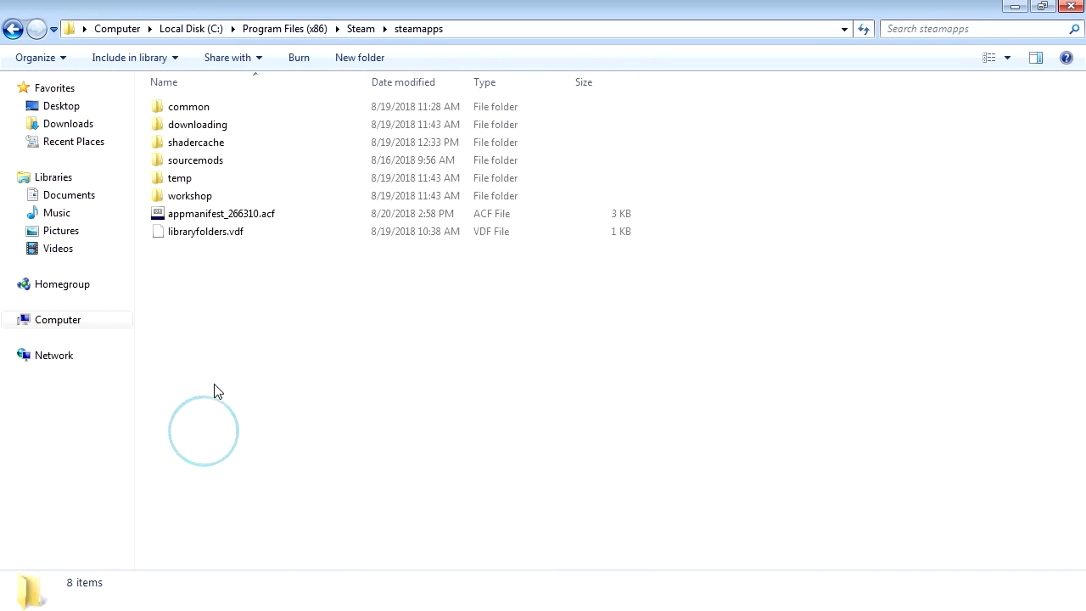
double_click(214, 107)
double_click(212, 111)
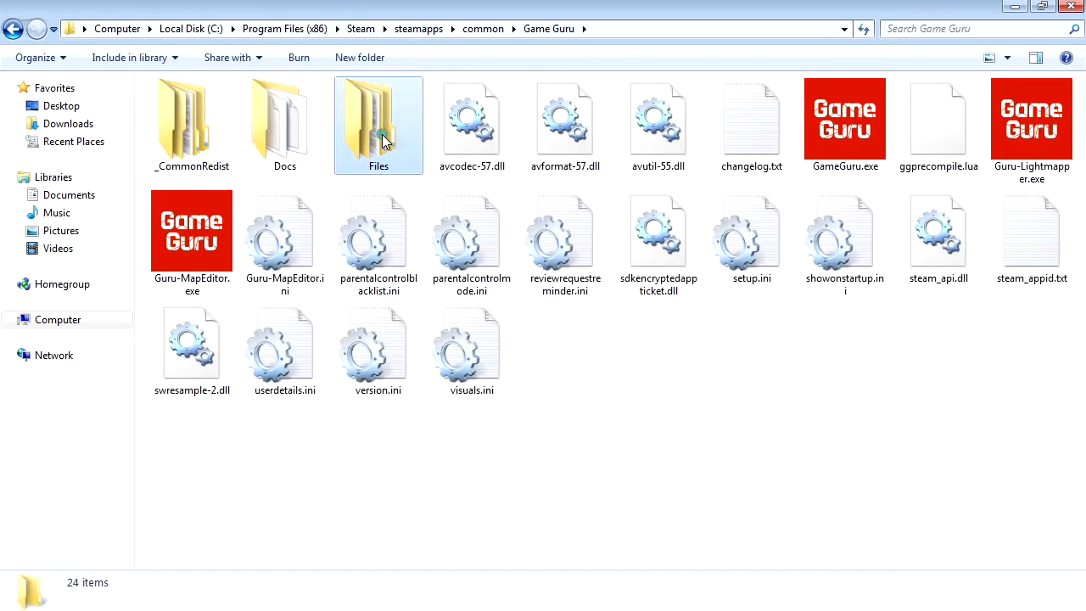
double_click(380, 136)
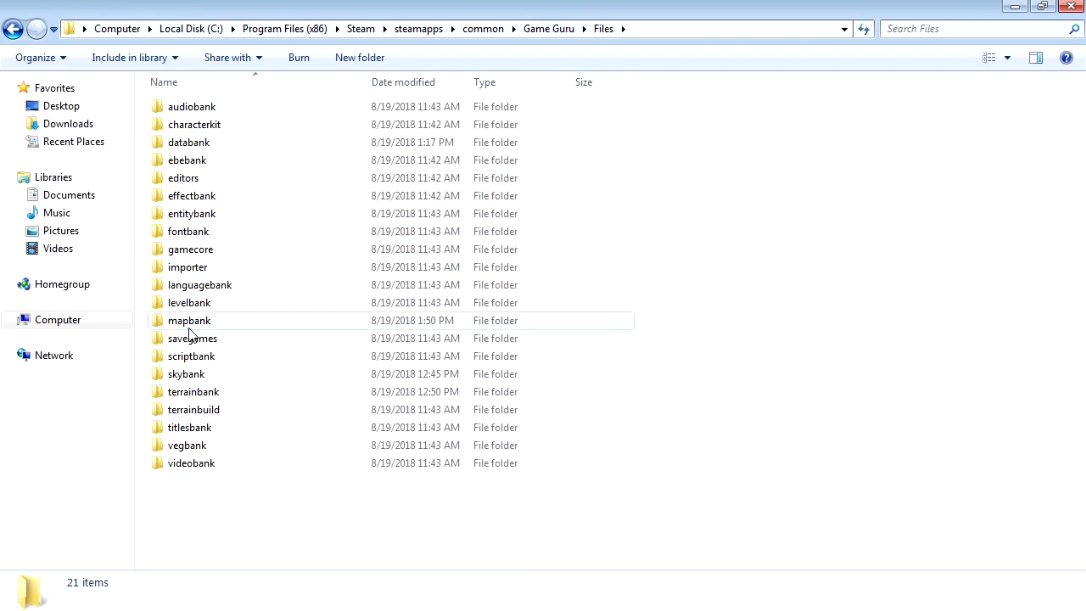
- Examine the blood splash images in the databank folder, previewing bloodsplash8.png
double_click(190, 143)
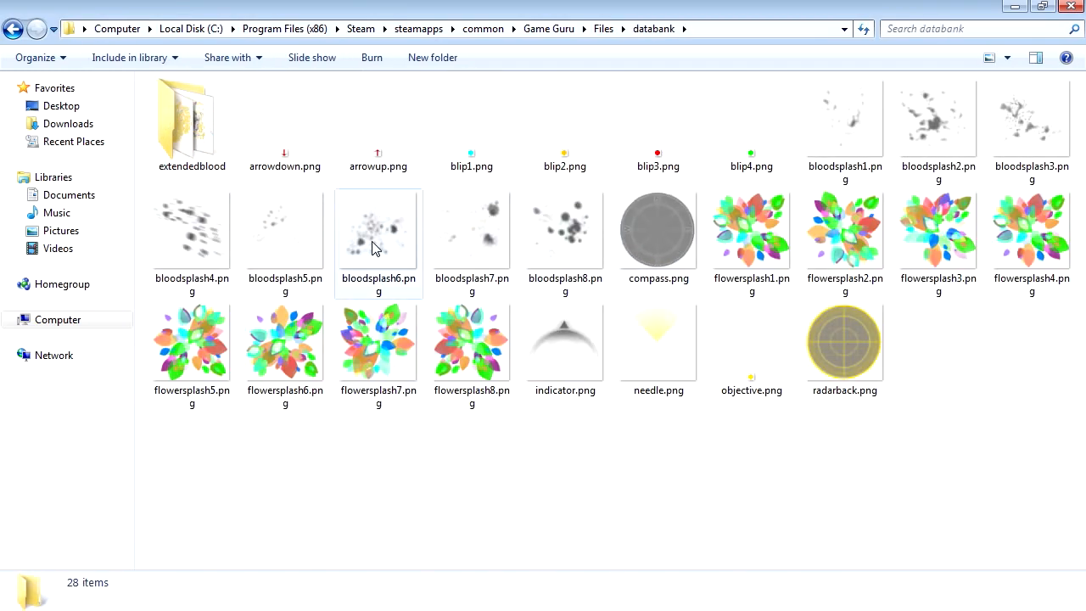
click(843, 153)
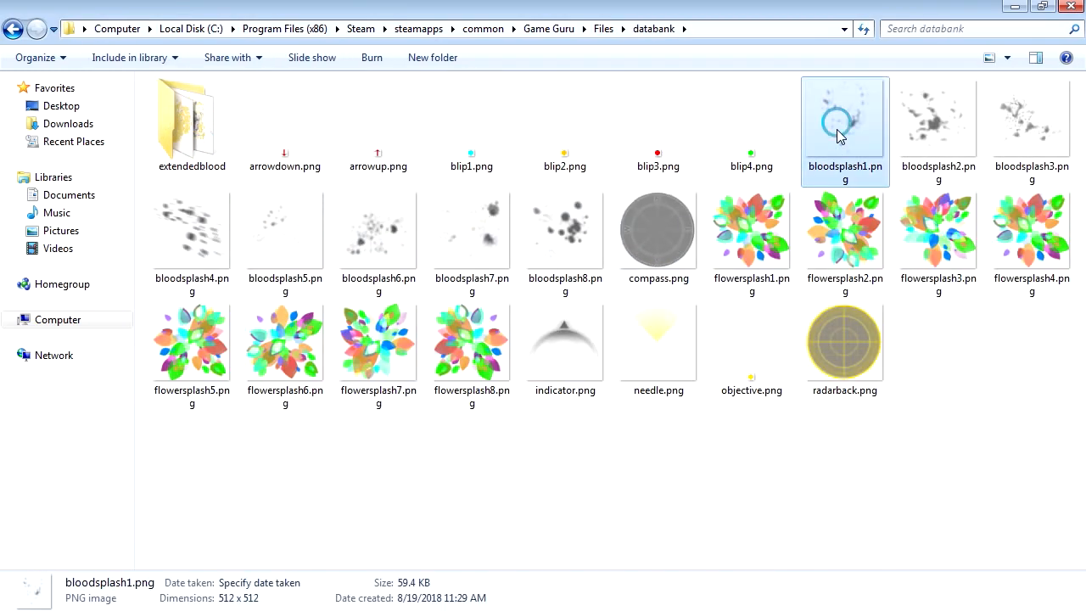
click(559, 245)
right_click(559, 246)
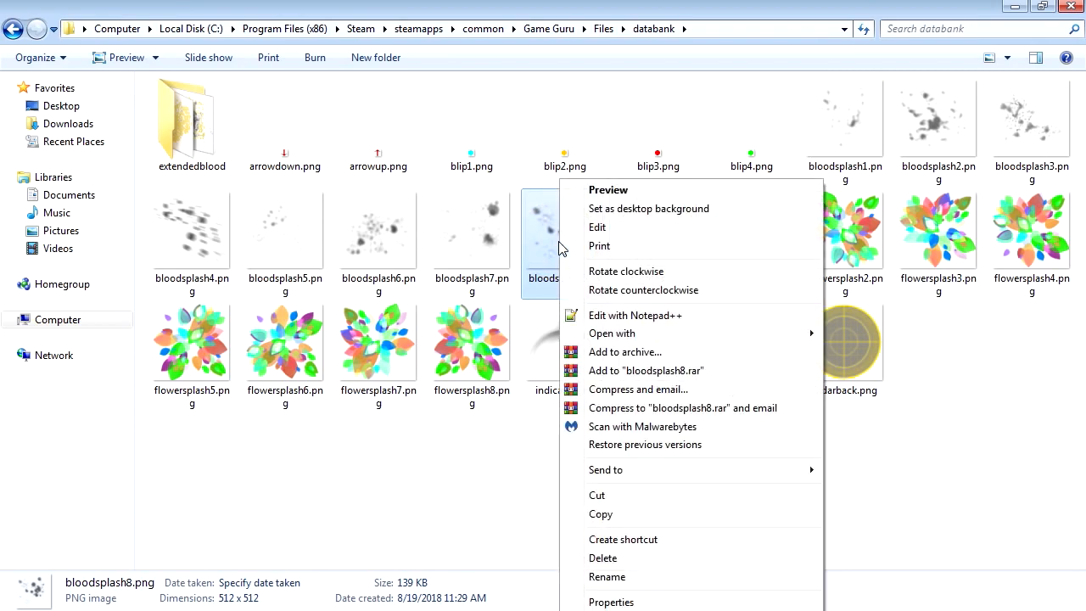
click(616, 192)
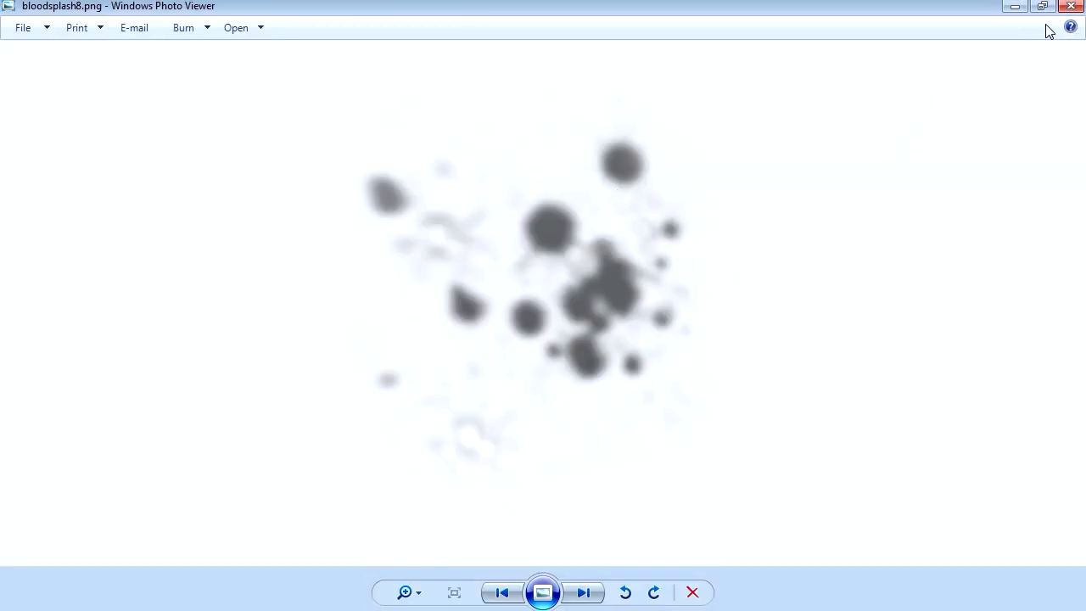
click(1070, 6)
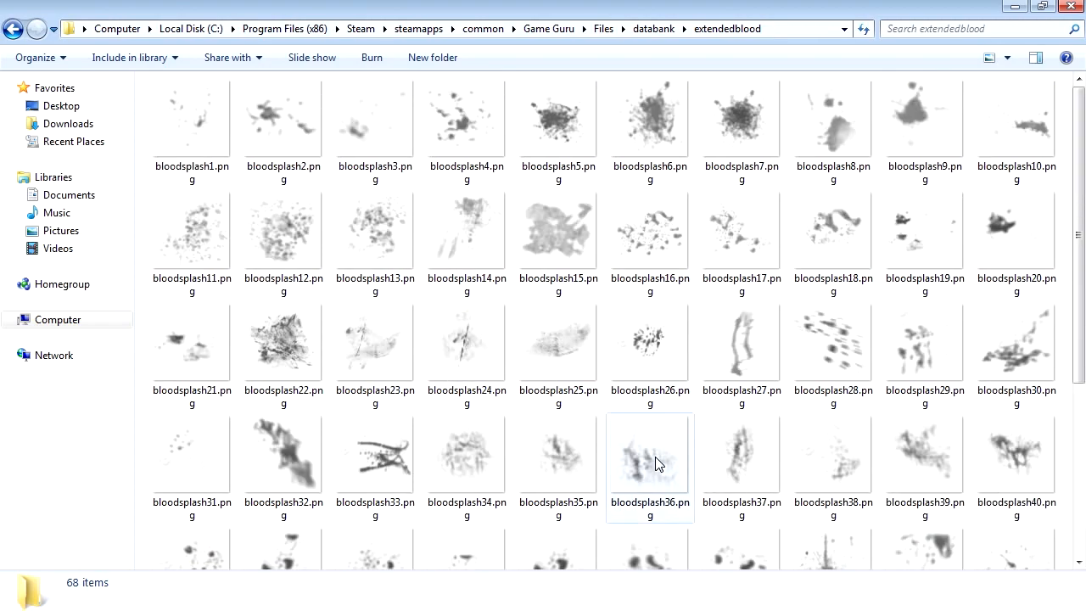
- Return to the Files folder and open entitybank\Characters\Zombies
click(13, 30)
click(14, 31)
double_click(206, 218)
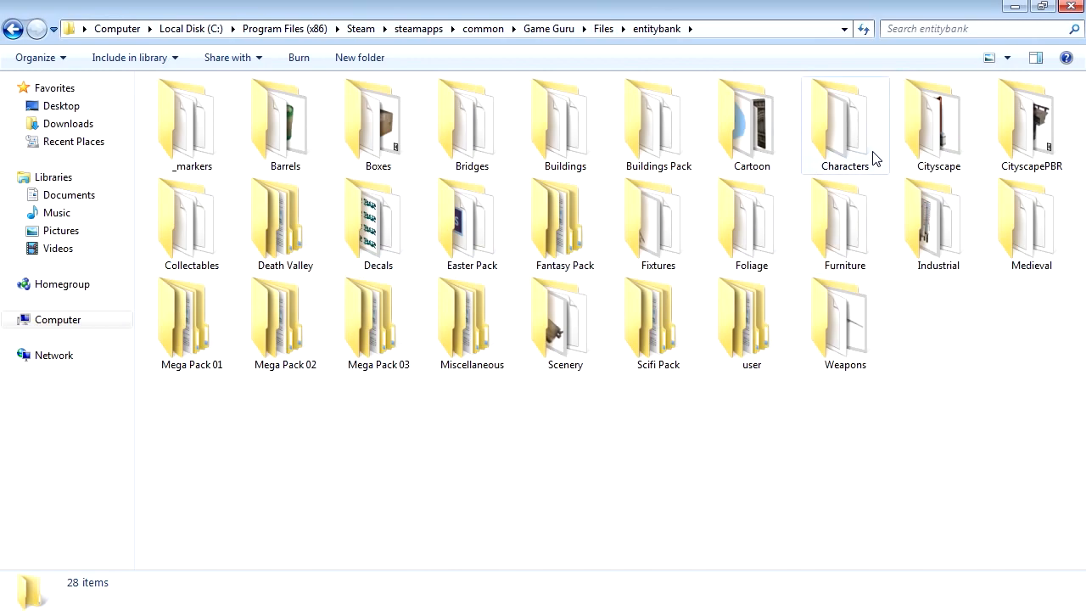
double_click(874, 158)
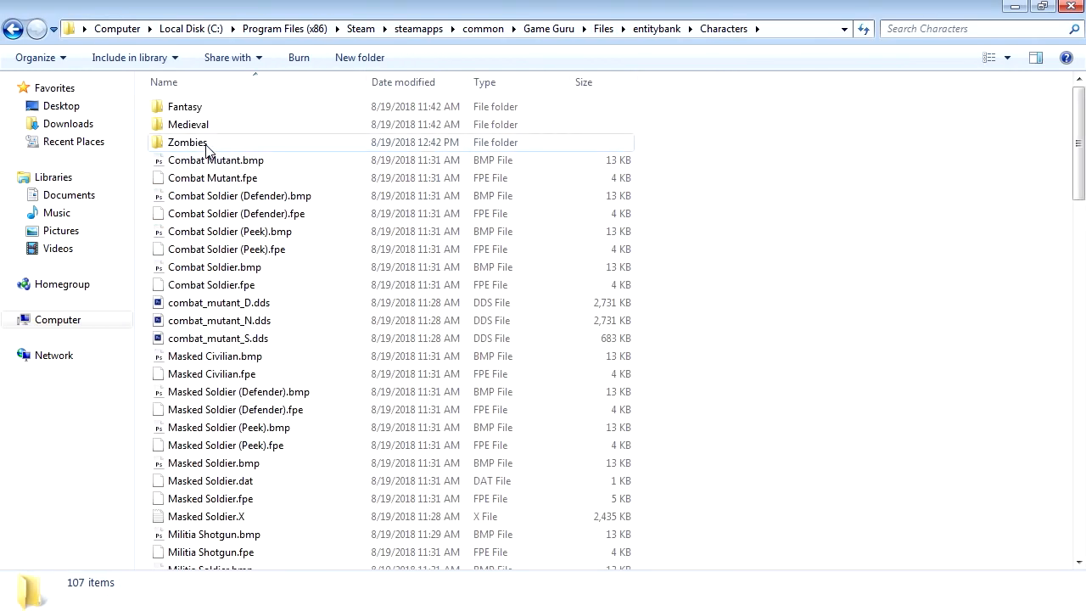
double_click(206, 144)
- Find the slowzombie3_D.dds texture in the Zombies folder and open it in Photoshop
scroll(292, 424, down, 5)
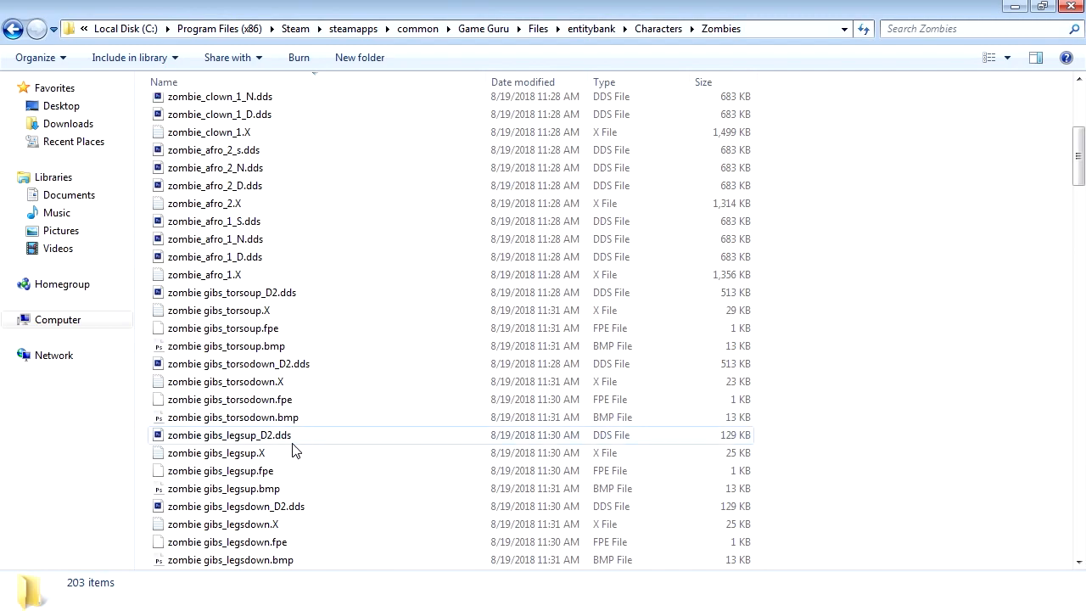
scroll(293, 450, down, 6)
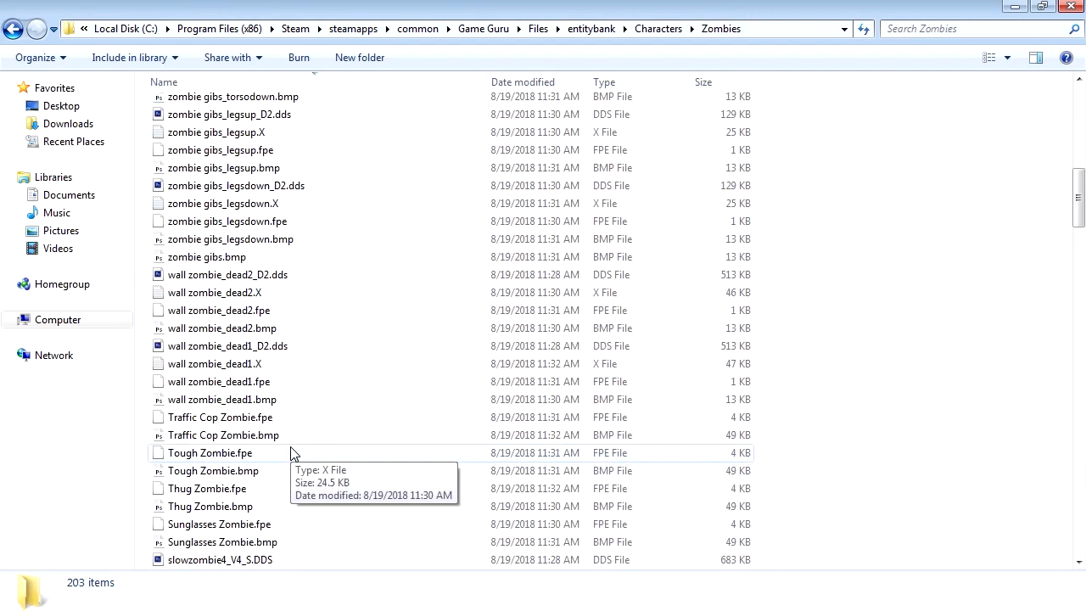
scroll(290, 453, down, 8)
scroll(291, 453, up, 2)
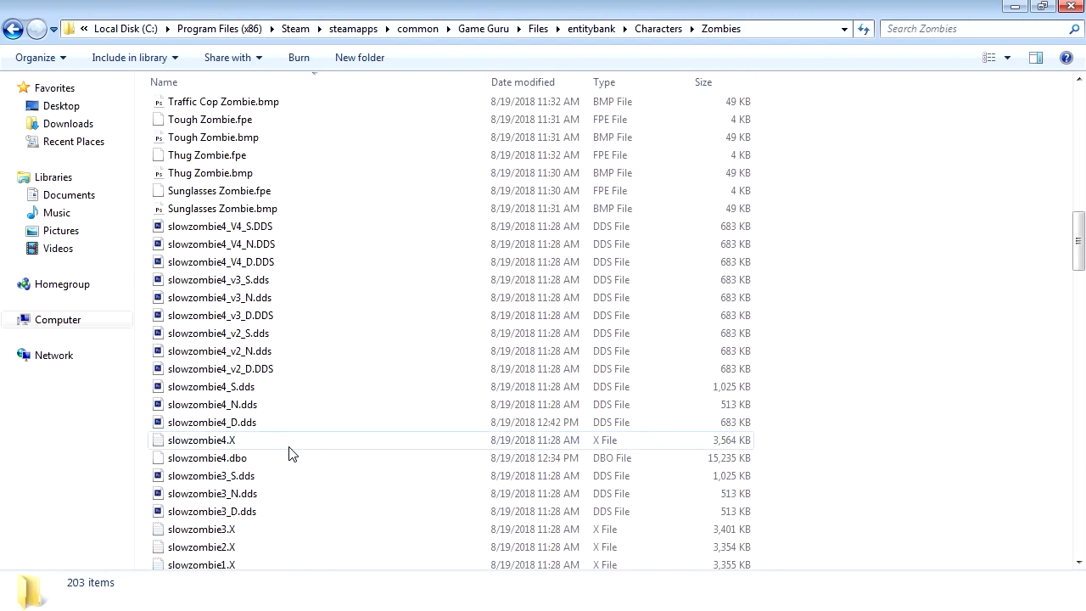
scroll(263, 466, down, 2)
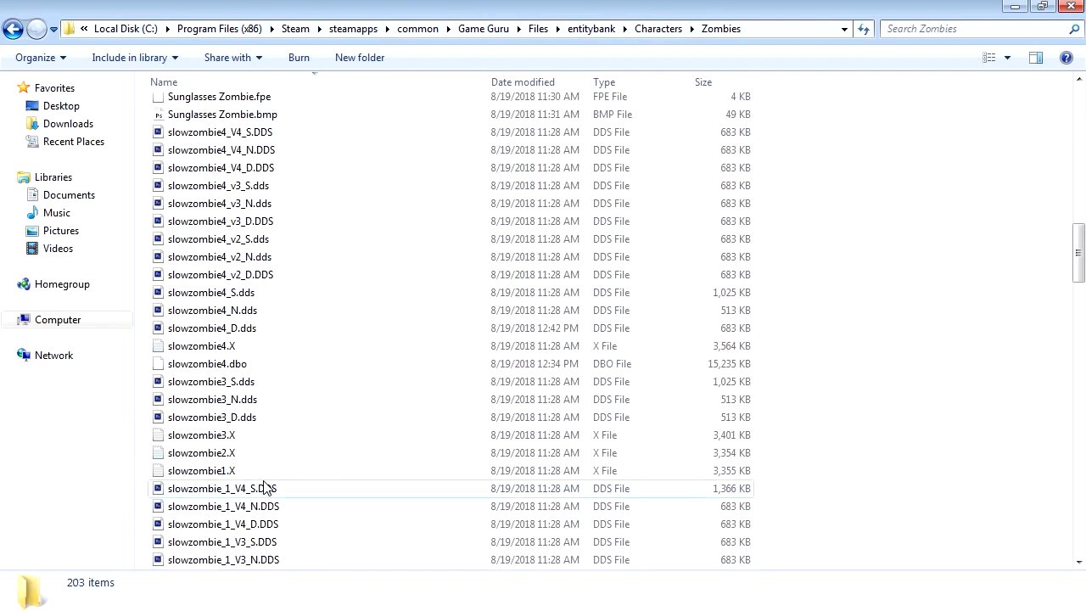
scroll(263, 475, down, 2)
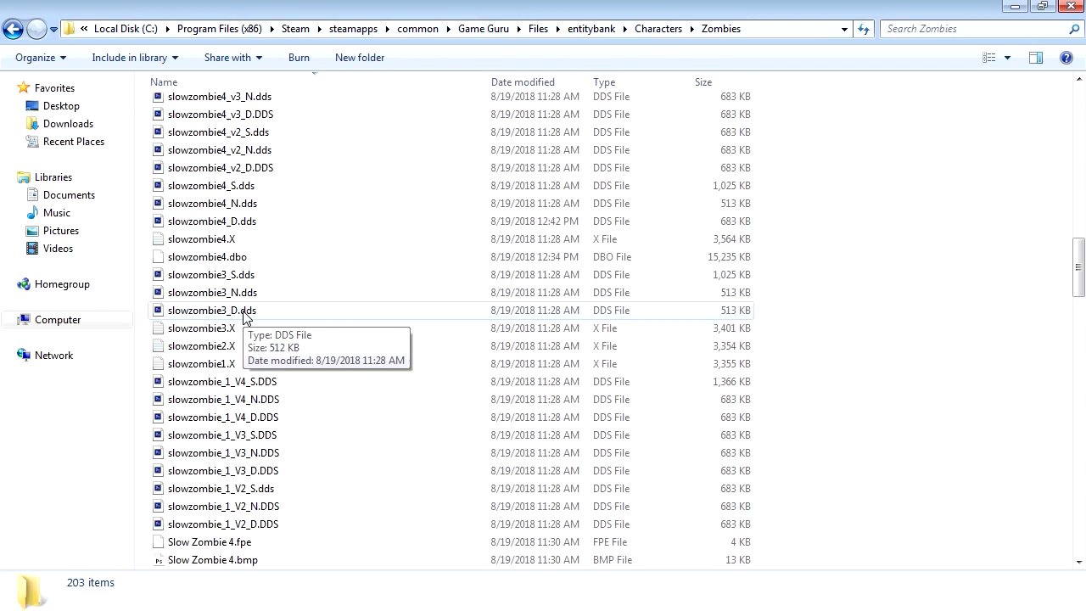
double_click(244, 310)
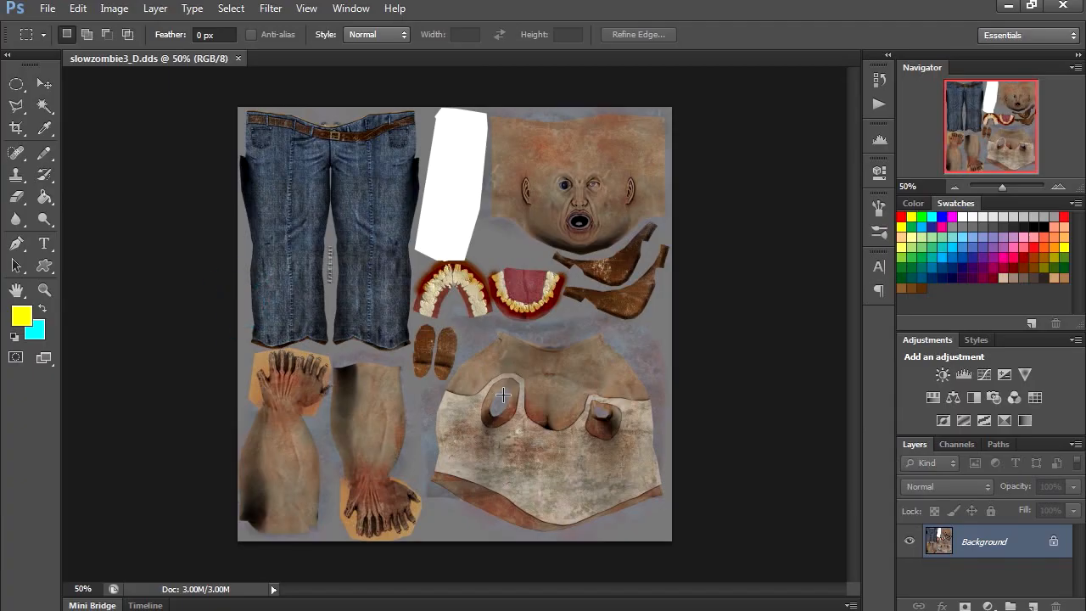
- Try desaturating the zombie texture with Hue/Saturation at saturation -100 and lightness +12, checking the effect on the face
key(z)
click(576, 225)
click(578, 218)
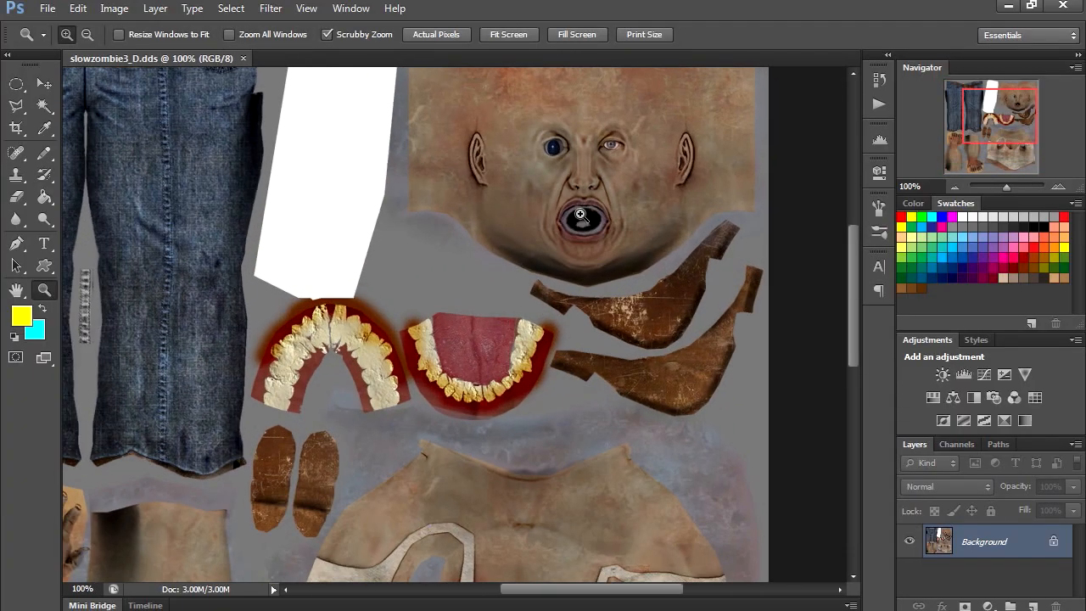
click(581, 184)
key(space)
drag(585, 189, 591, 447)
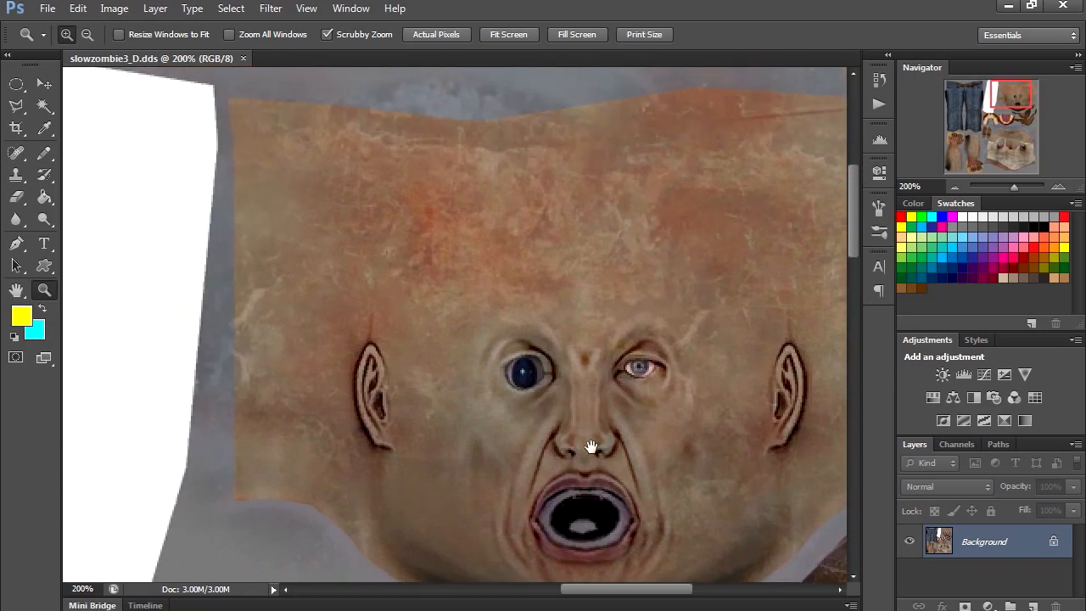
click(120, 12)
mouse_move(155, 57)
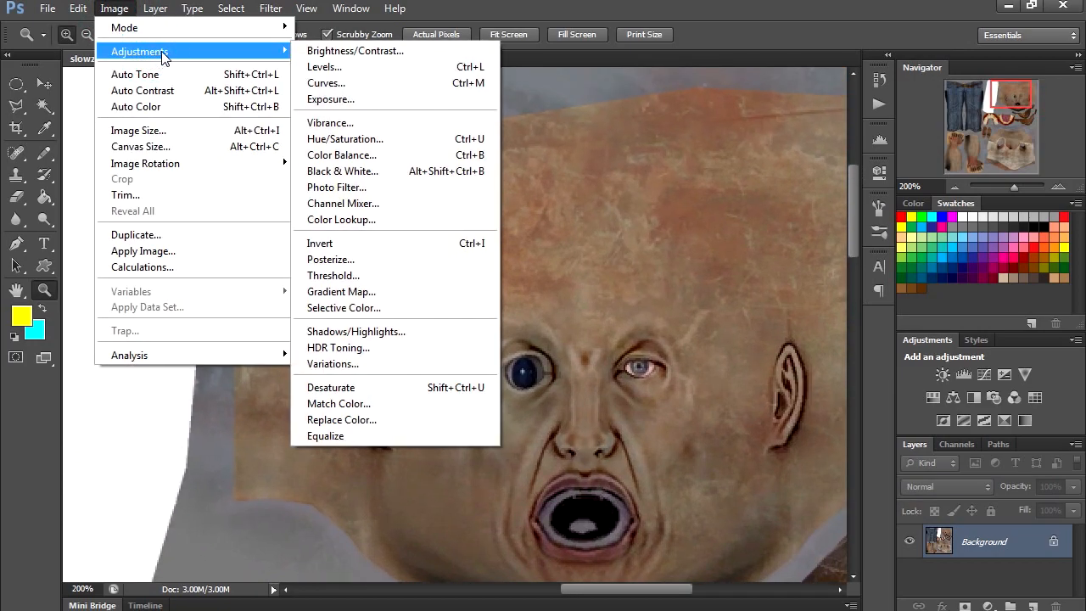
click(376, 139)
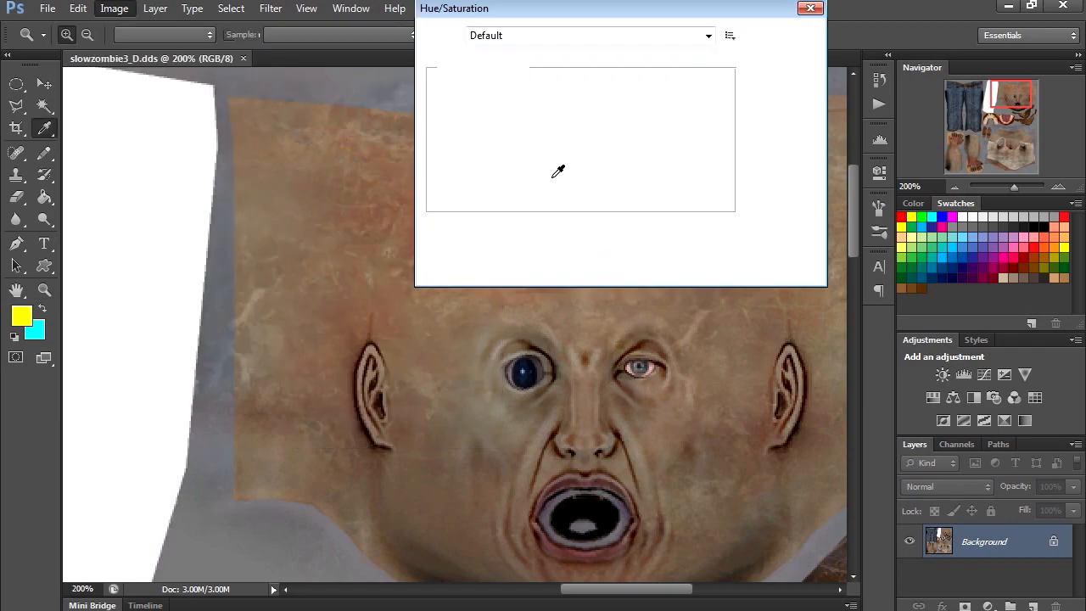
drag(580, 159, 471, 159)
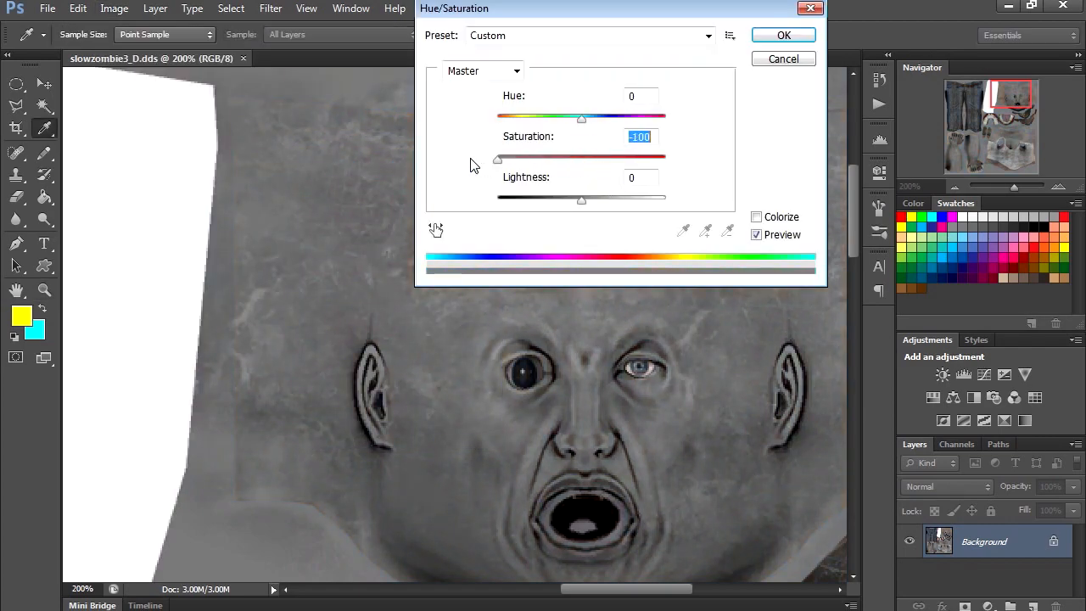
mouse_move(582, 200)
mouse_down()
mouse_move(650, 207)
mouse_move(591, 214)
mouse_up()
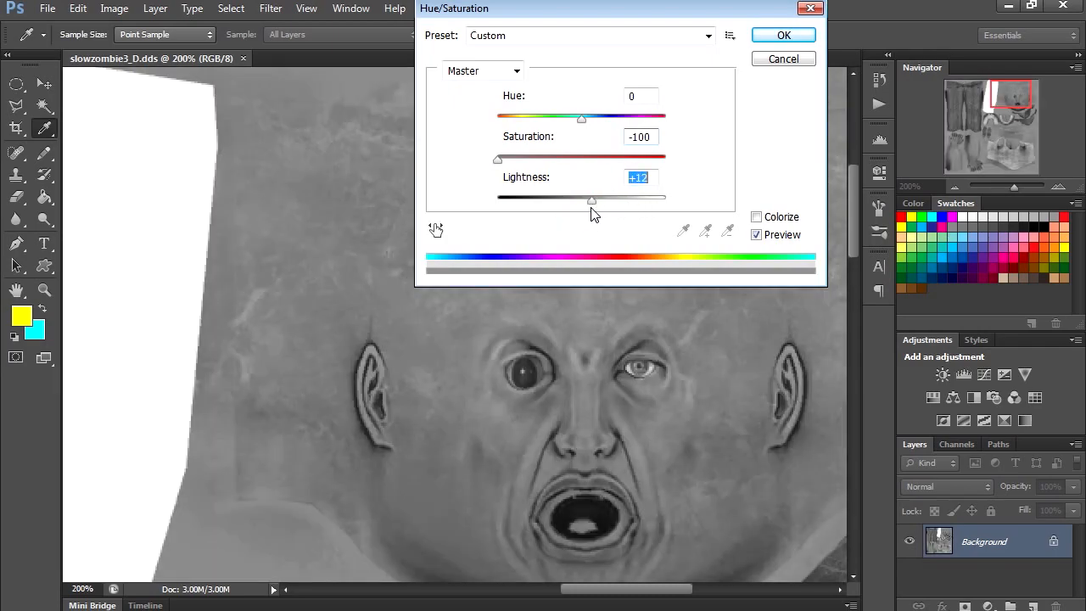
- Try the Colorize option of the Hue/Saturation adjustment on the zombie texture with a different saturation and hue
click(754, 217)
drag(574, 159, 609, 170)
drag(530, 120, 489, 134)
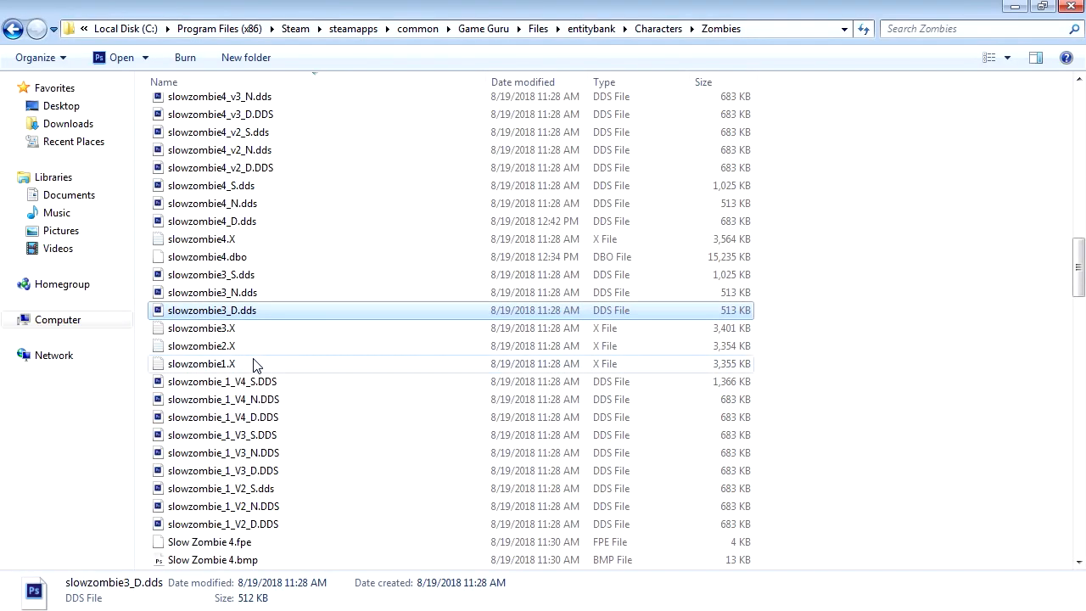
- Open slowzombie4_D.dds from the Zombies folder in Photoshop using default sizes and examine the face of the skin
scroll(267, 356, up, 2)
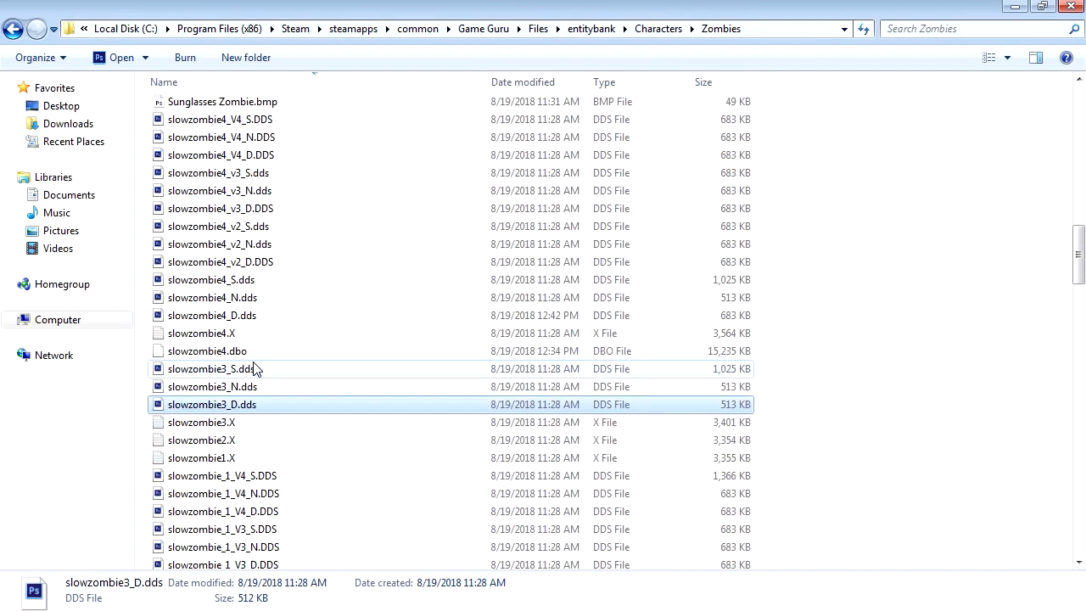
double_click(242, 314)
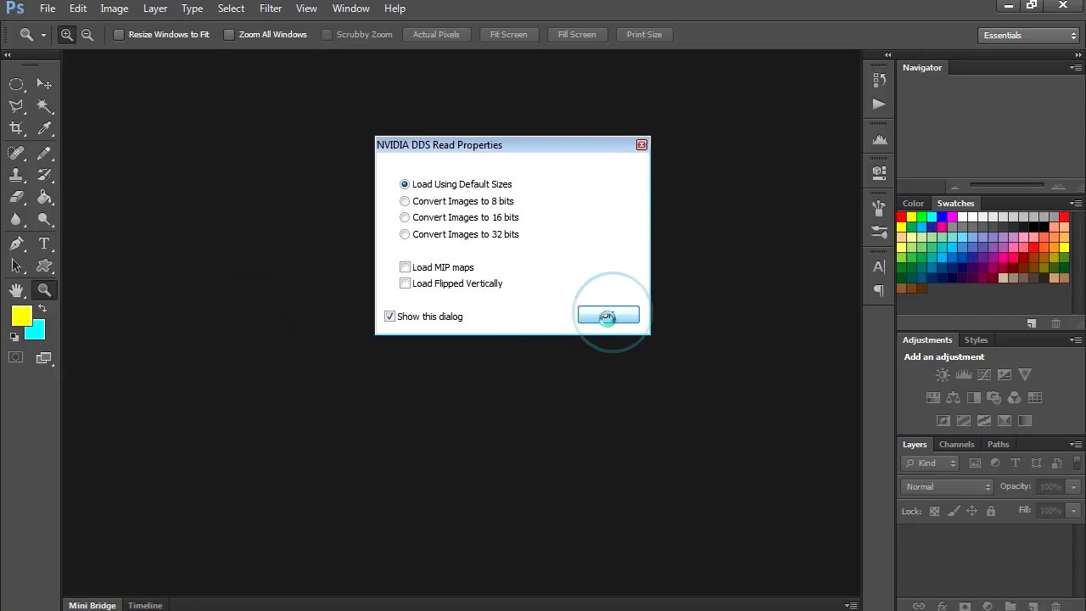
click(609, 314)
click(552, 237)
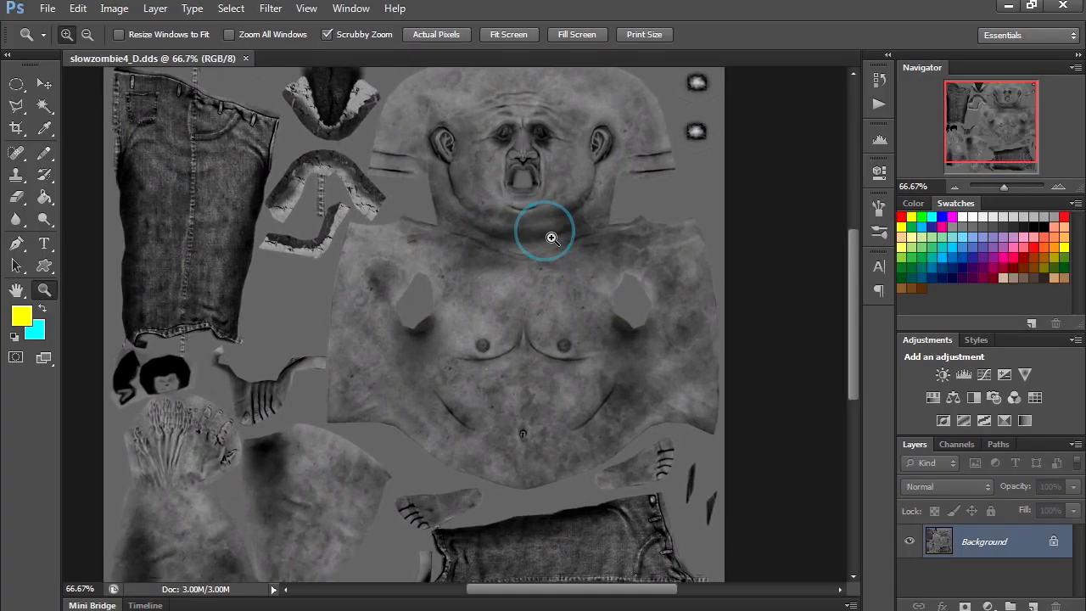
click(551, 238)
click(522, 167)
drag(528, 169, 840, 577)
- Switch to Windows Explorer and go to the Warehouse folder under Files\entitybank\Buildings
key(alt+Tab)
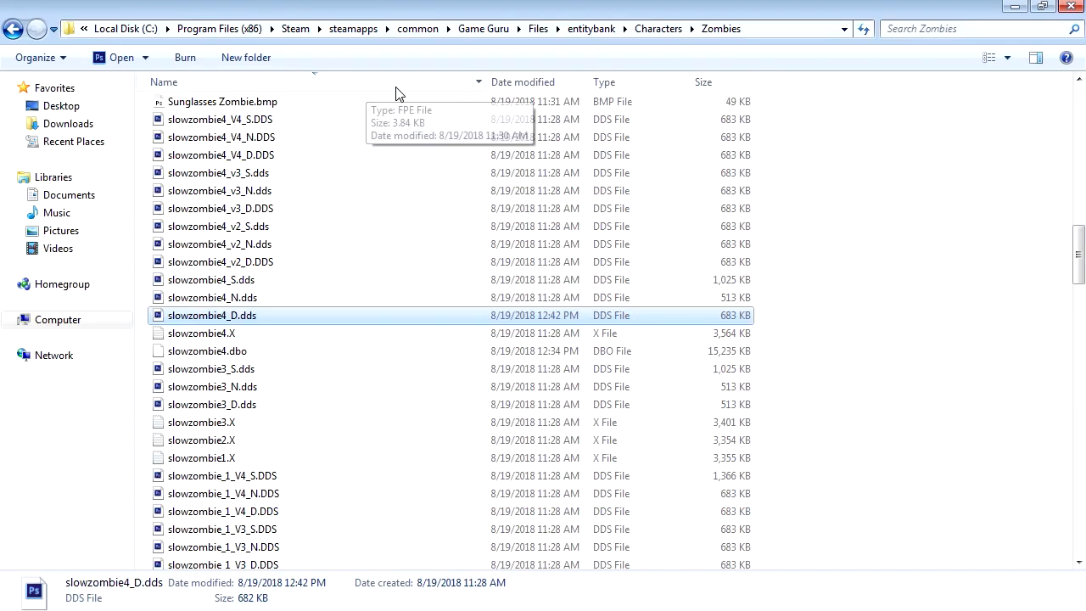
click(653, 29)
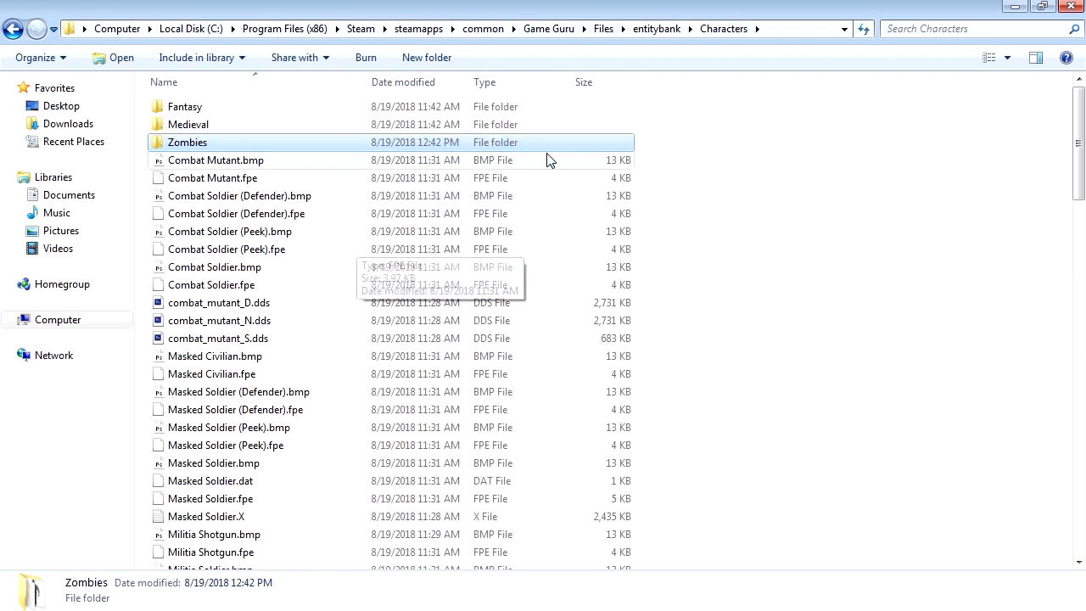
click(603, 30)
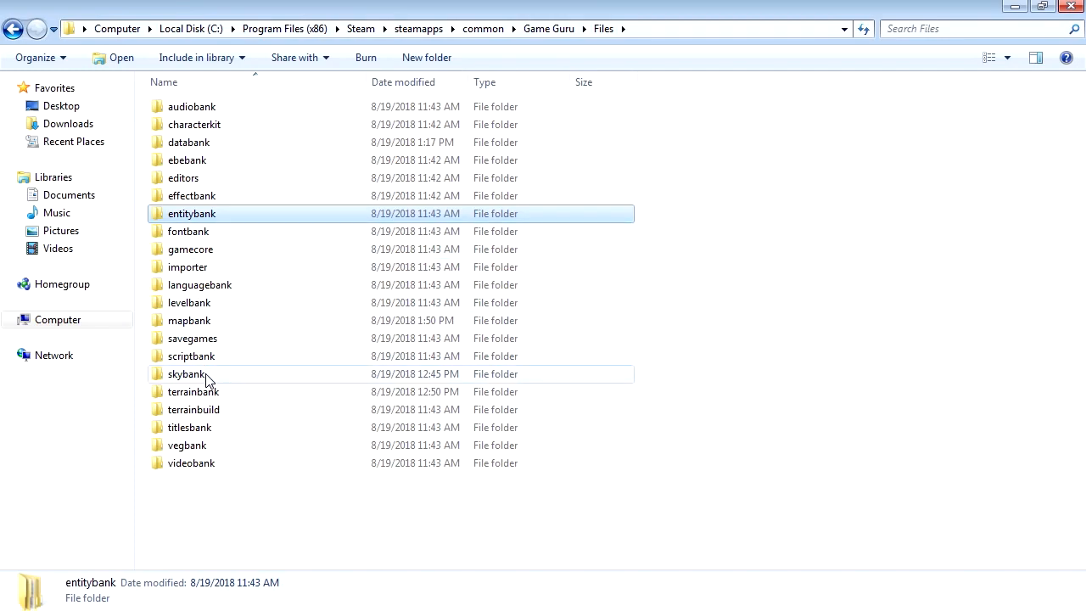
double_click(212, 219)
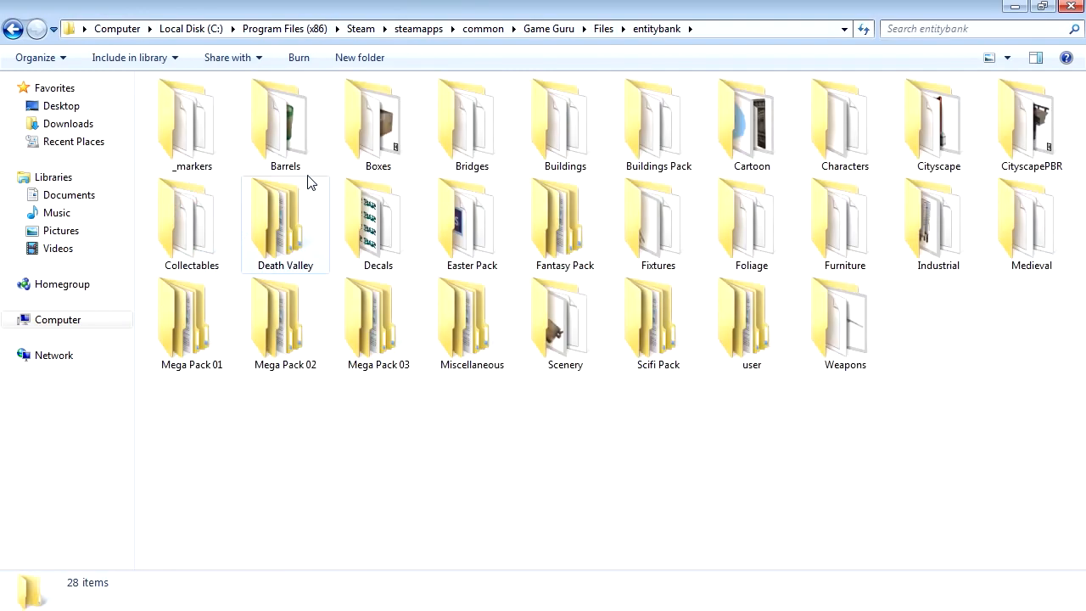
double_click(566, 127)
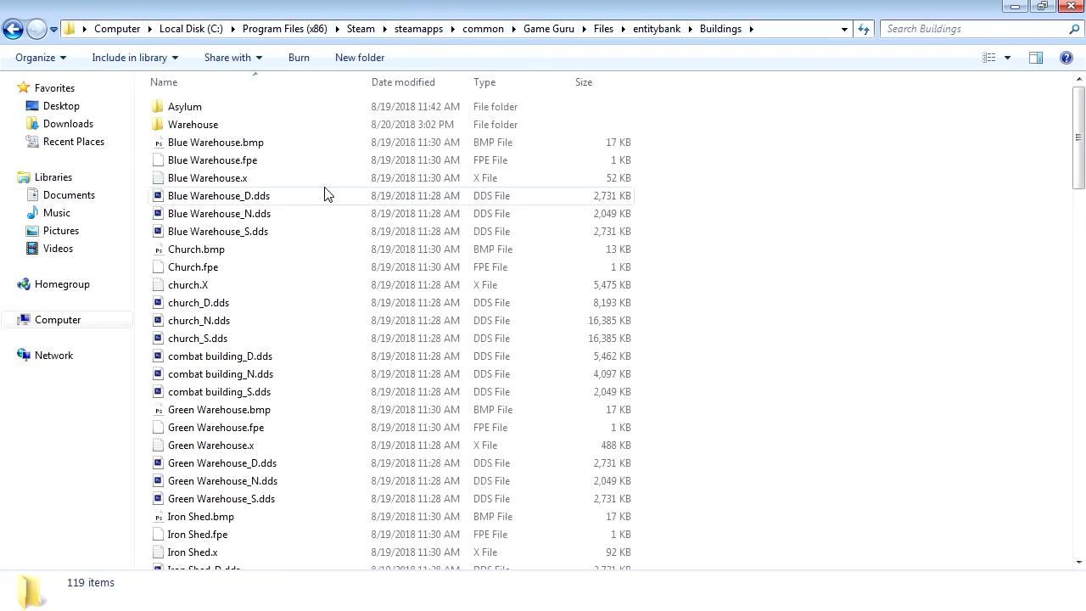
double_click(195, 124)
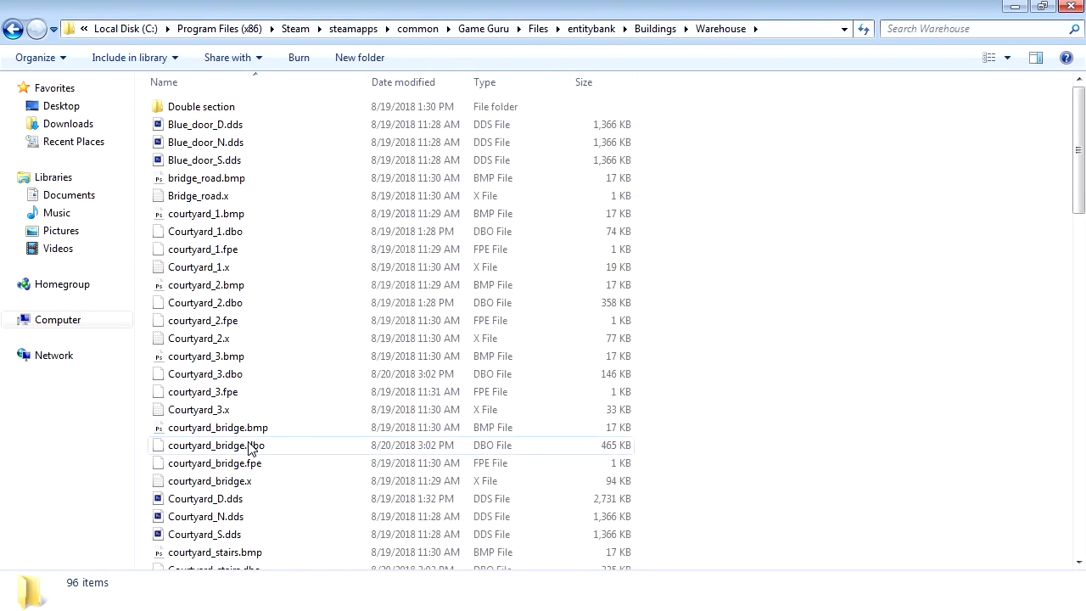
- Examine the Courtyard_D.dds texture in Photoshop, loaded at default sizes, and close both open textures
scroll(248, 445, down, 3)
double_click(242, 346)
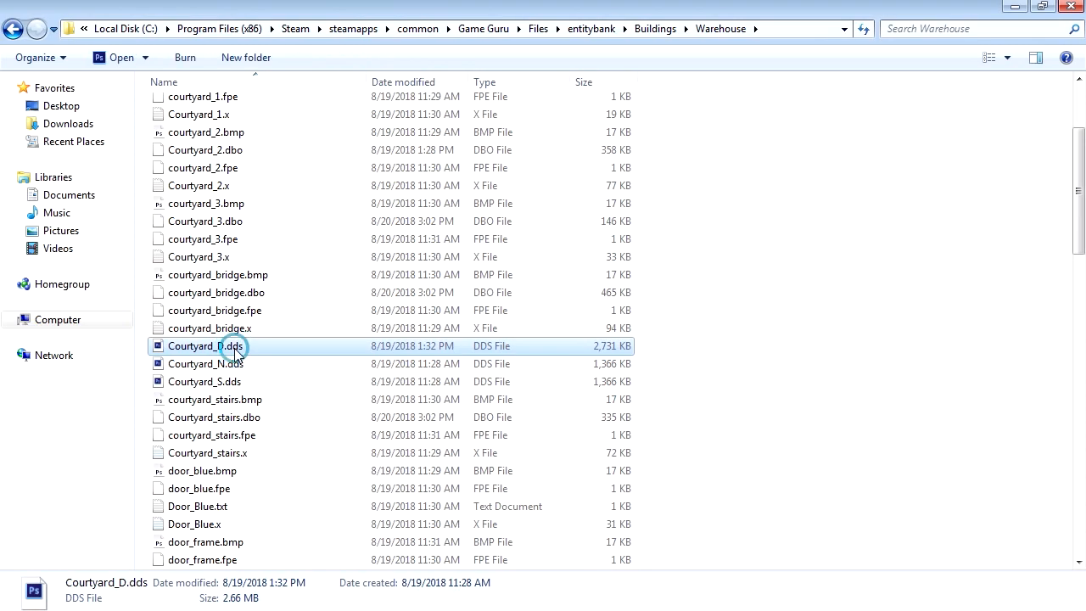
click(608, 314)
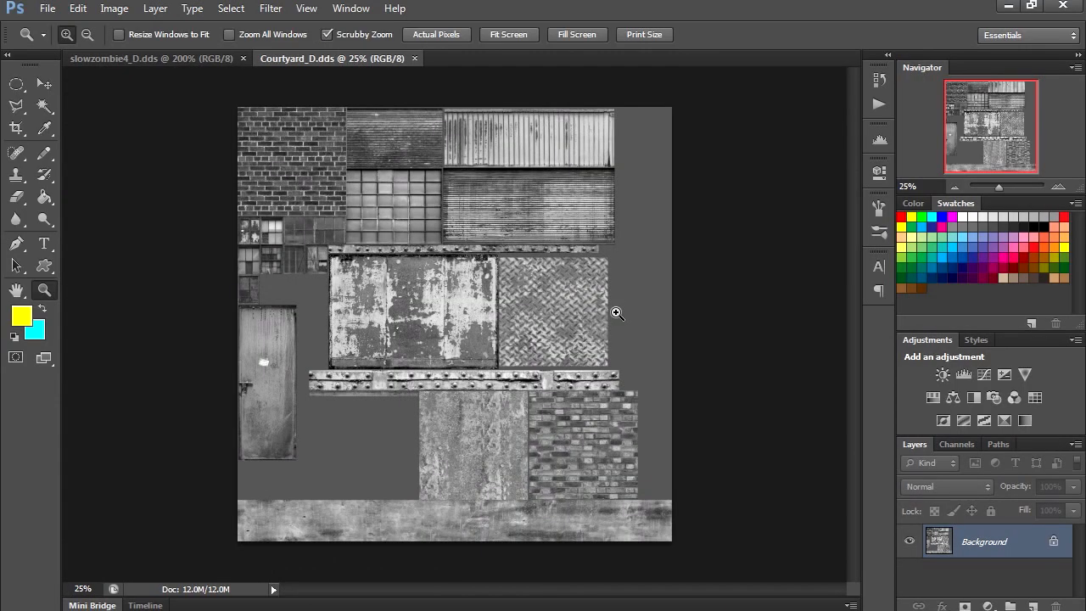
click(549, 301)
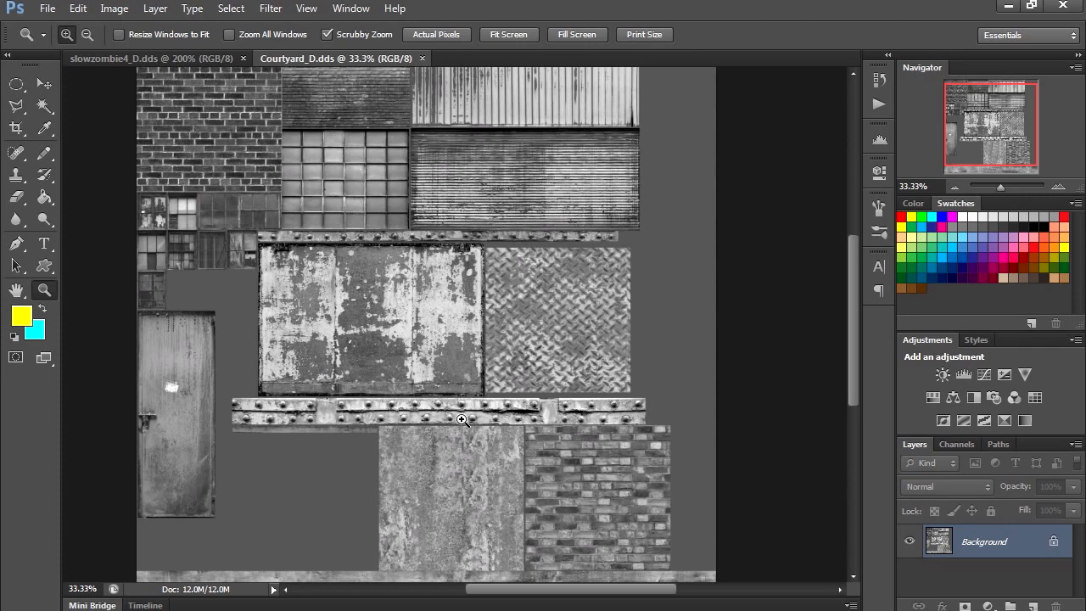
click(422, 57)
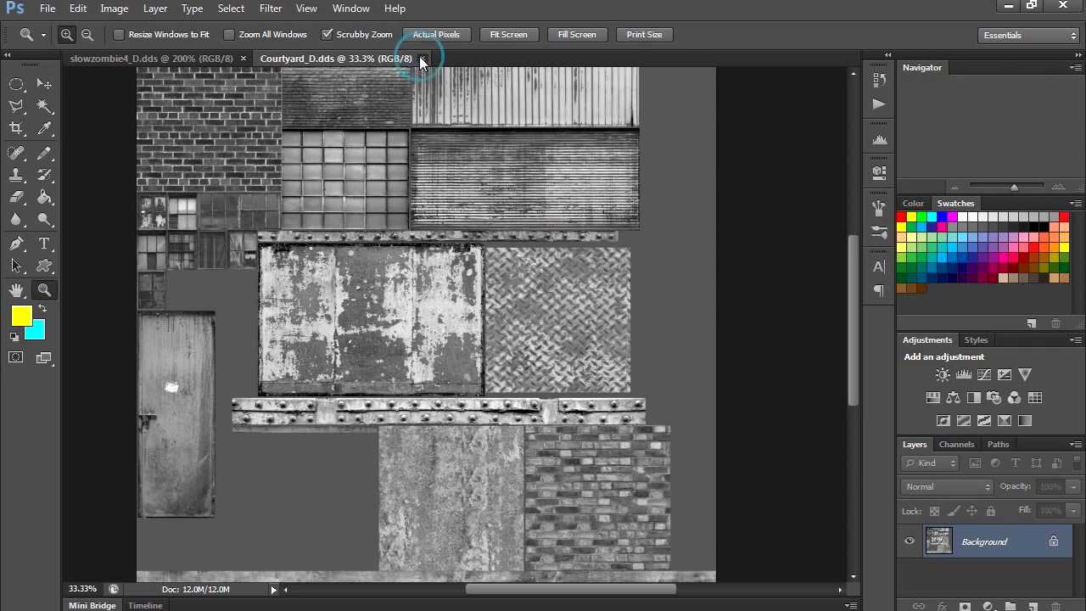
click(243, 58)
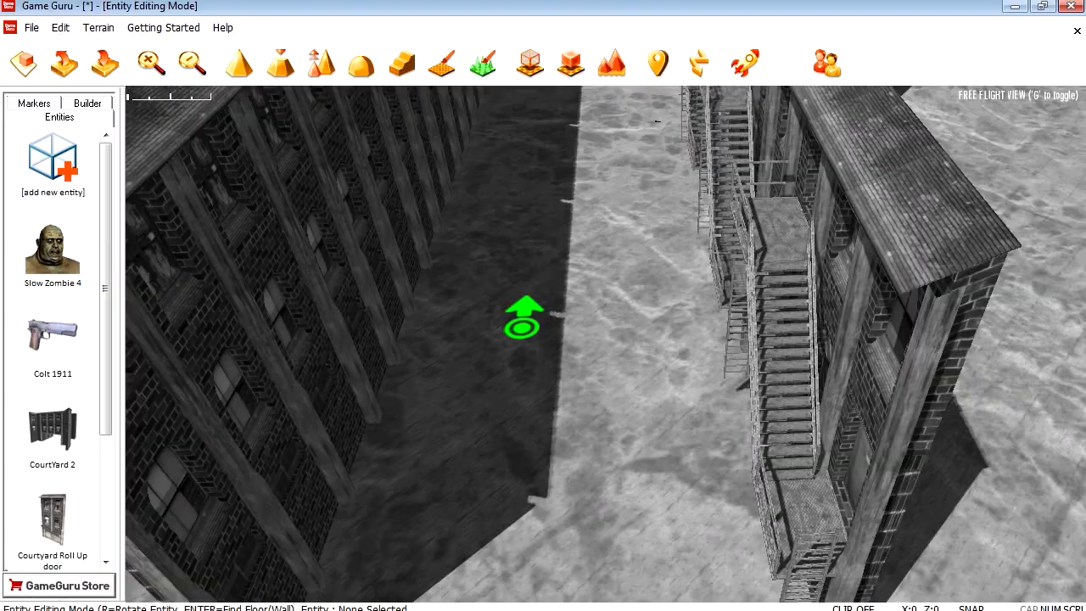
- Switch to Game Guru and fly along the alley to inspect the greyscale buildings and zombies
key(Up)
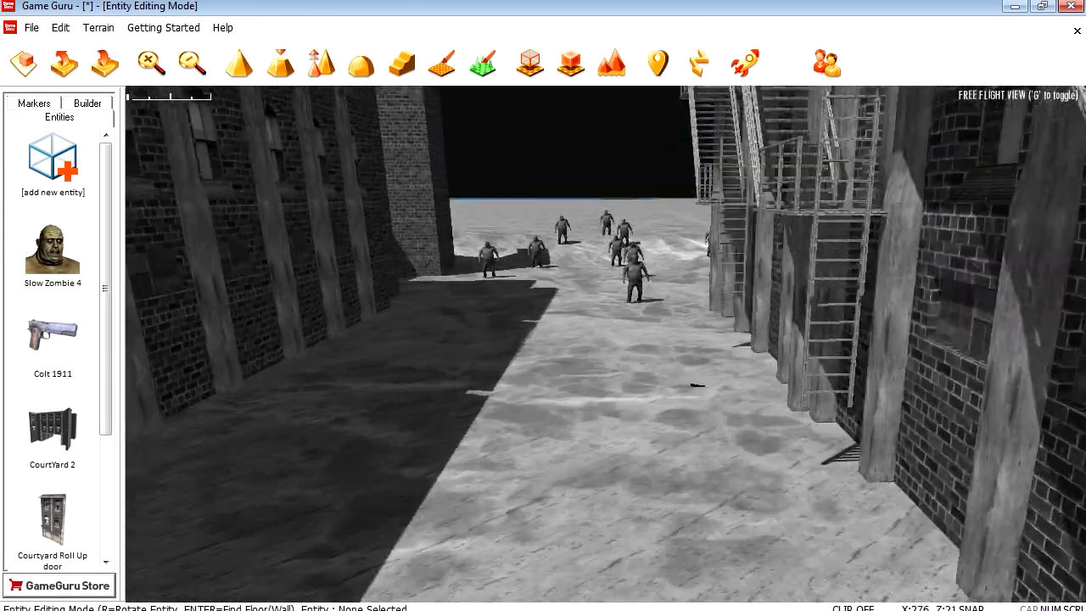
key(Up)
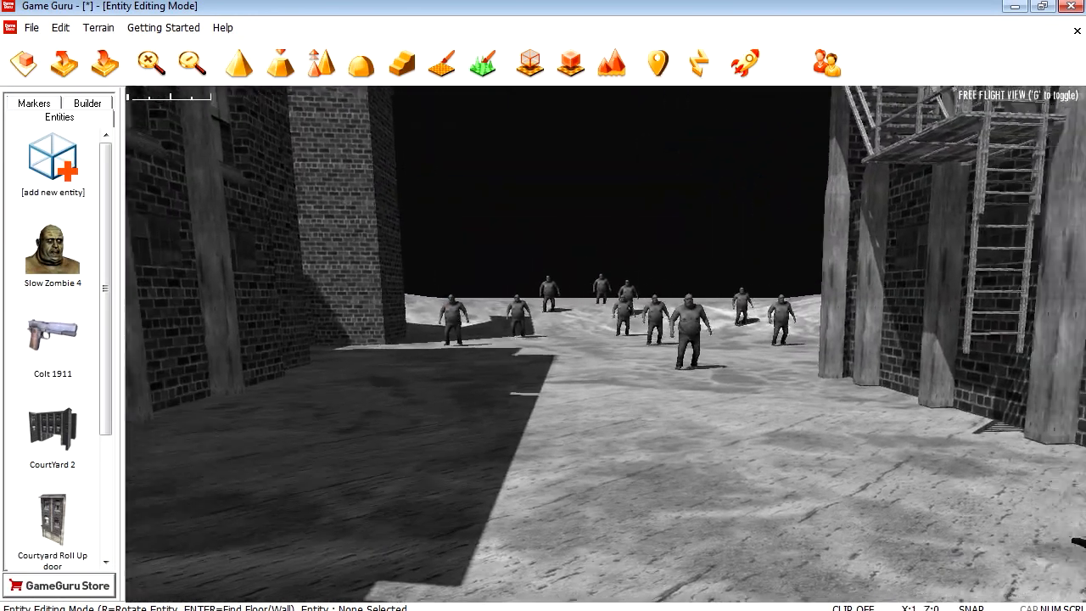
key(Up)
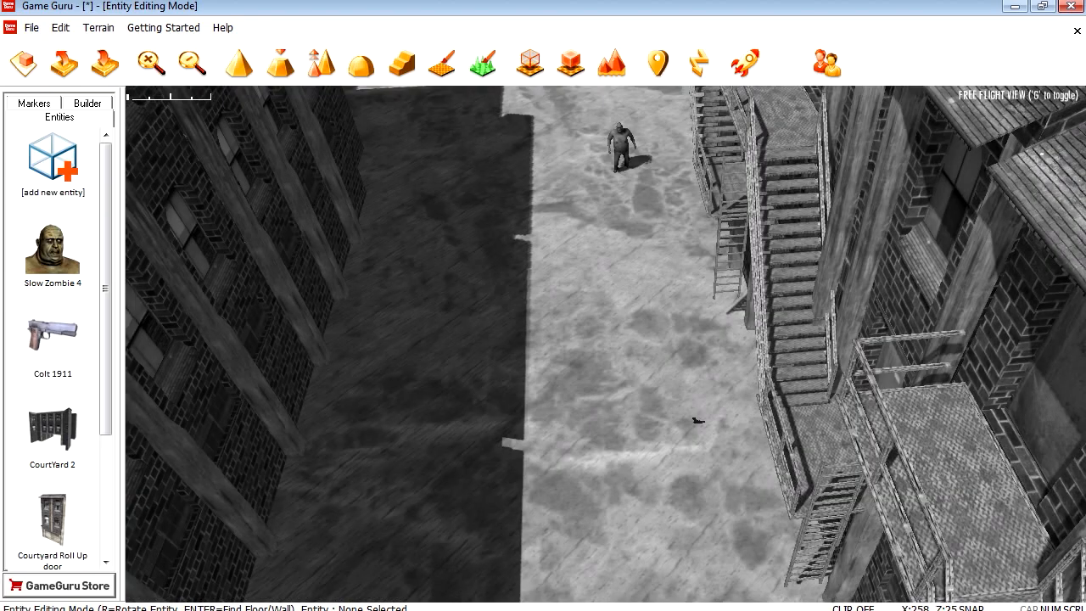
key(w)
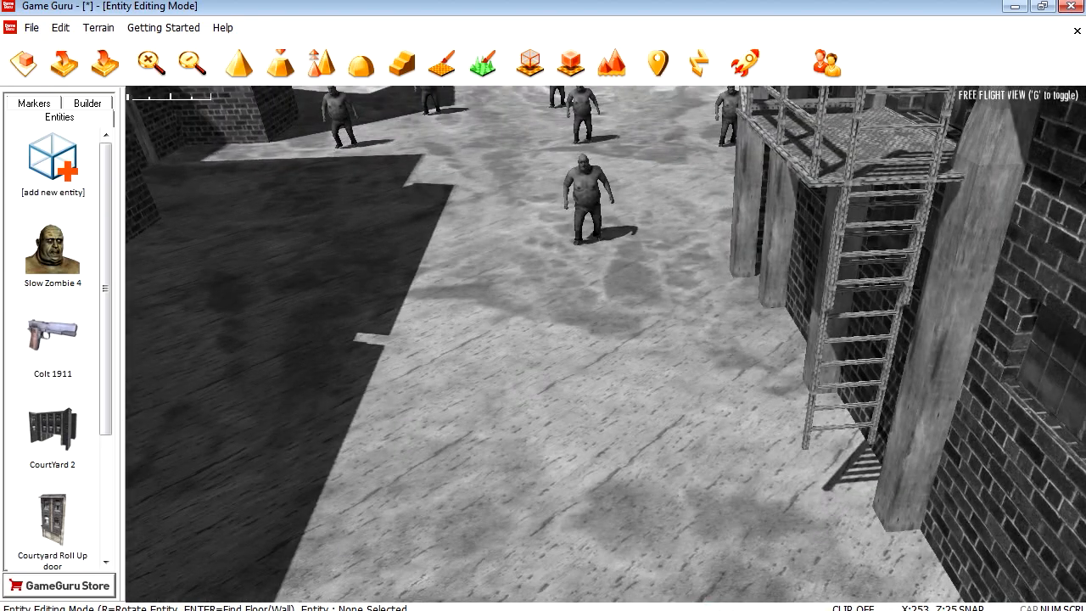
- Switch to the browser and highlight the page heading "NVIDIA Texture Tools for Adobe Photoshop"
click(298, 609)
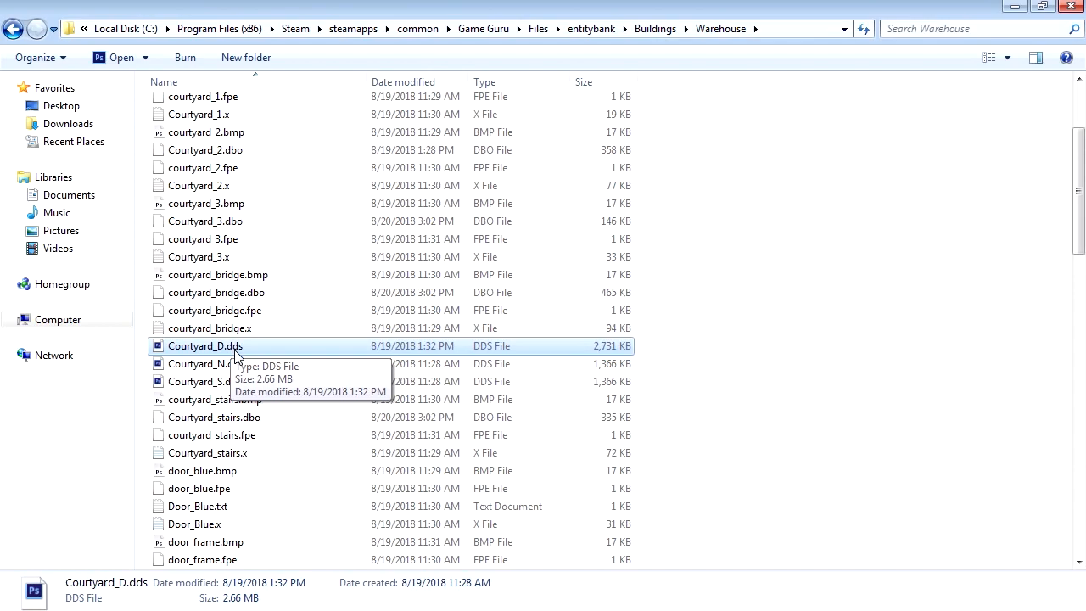
key(alt+Tab)
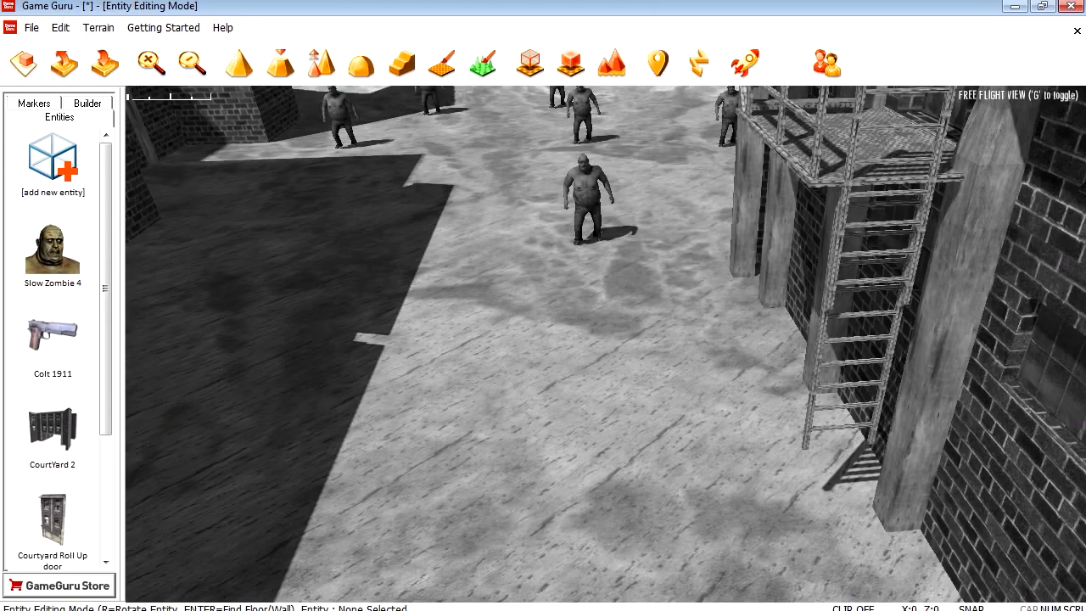
key(alt+Tab)
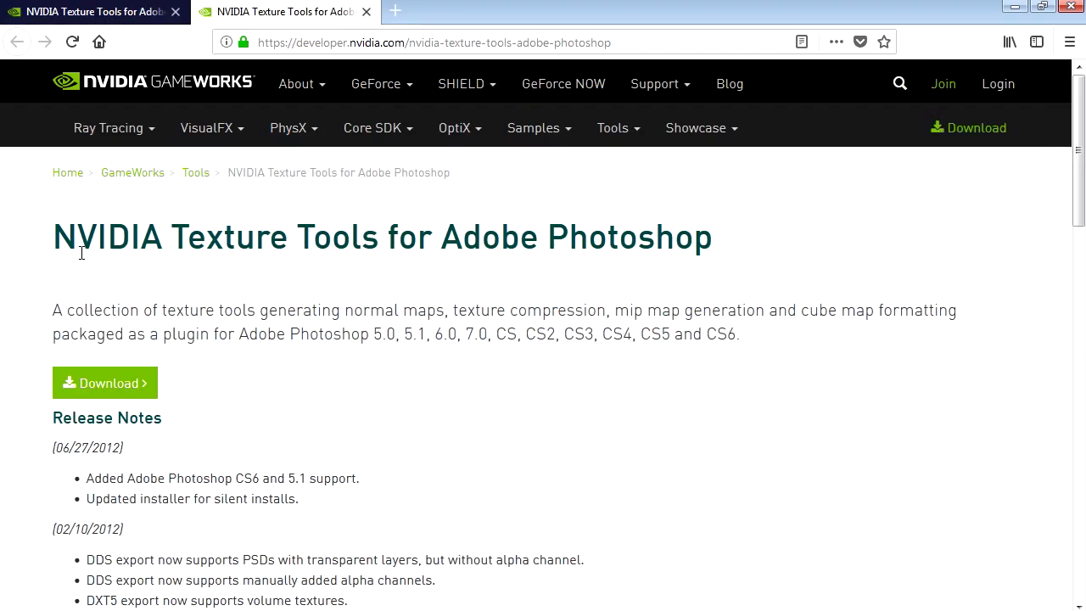
drag(60, 240, 711, 251)
click(555, 368)
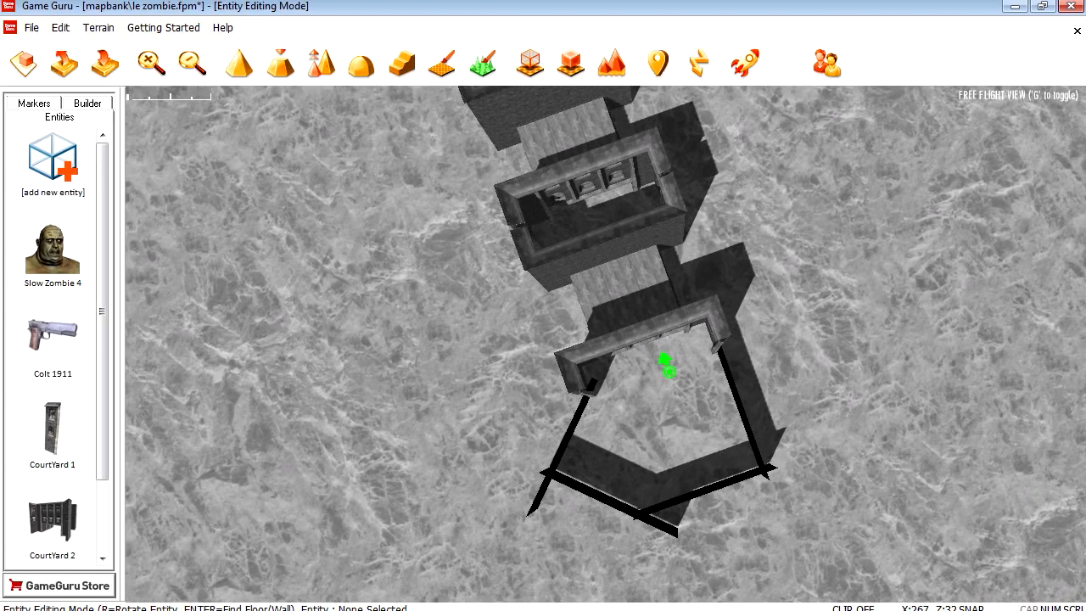
- Inspect the le zombie.fpm level in Game Guru, flying through the corridor and over the row of courtyard buildings
scroll(623, 327, up, 5)
scroll(616, 307, up, 8)
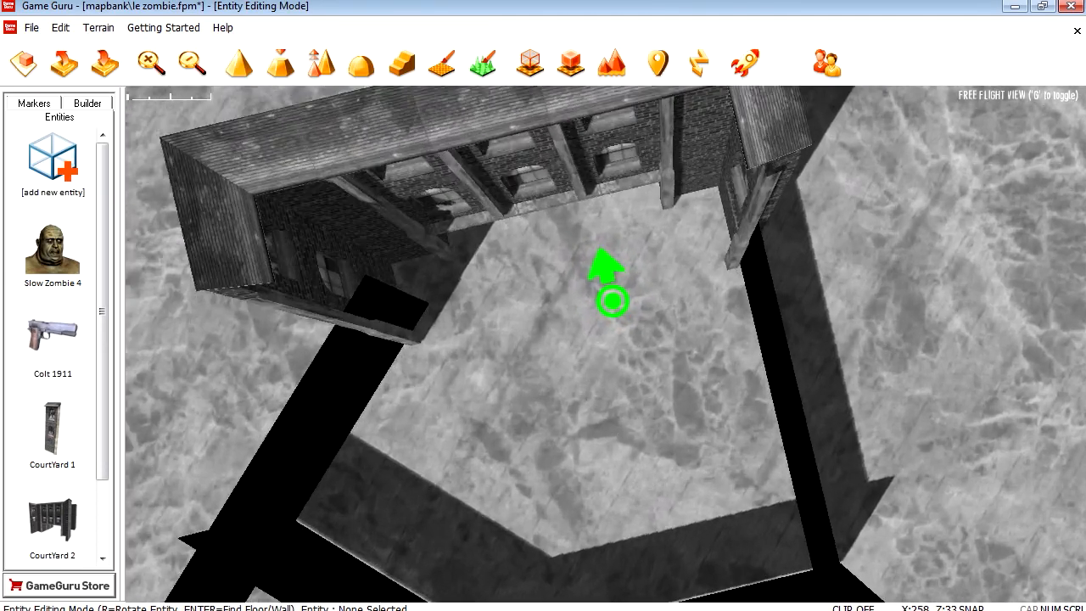
key(w)
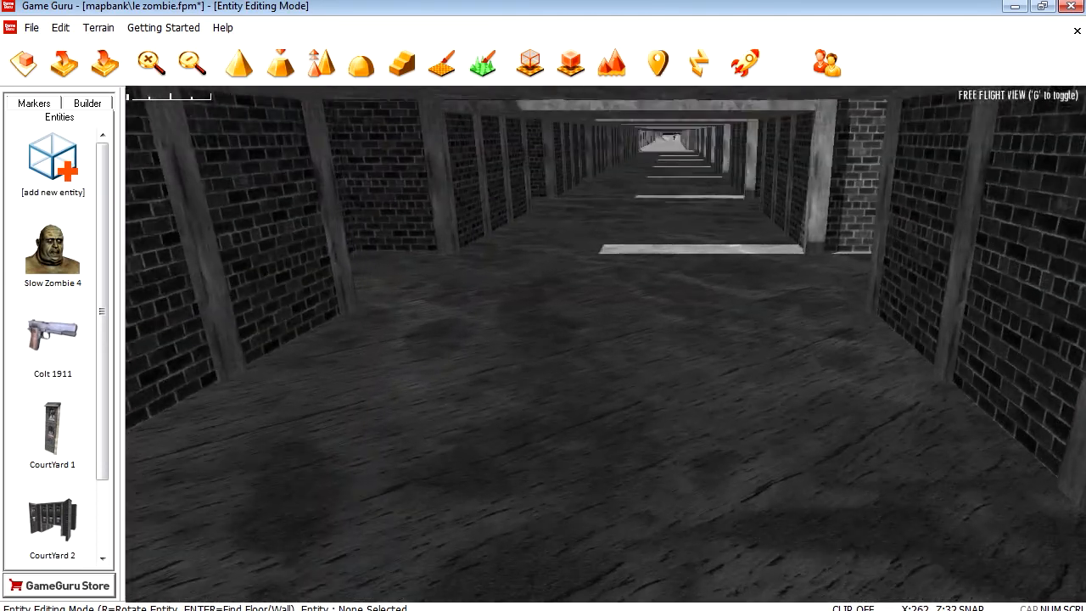
key(w)
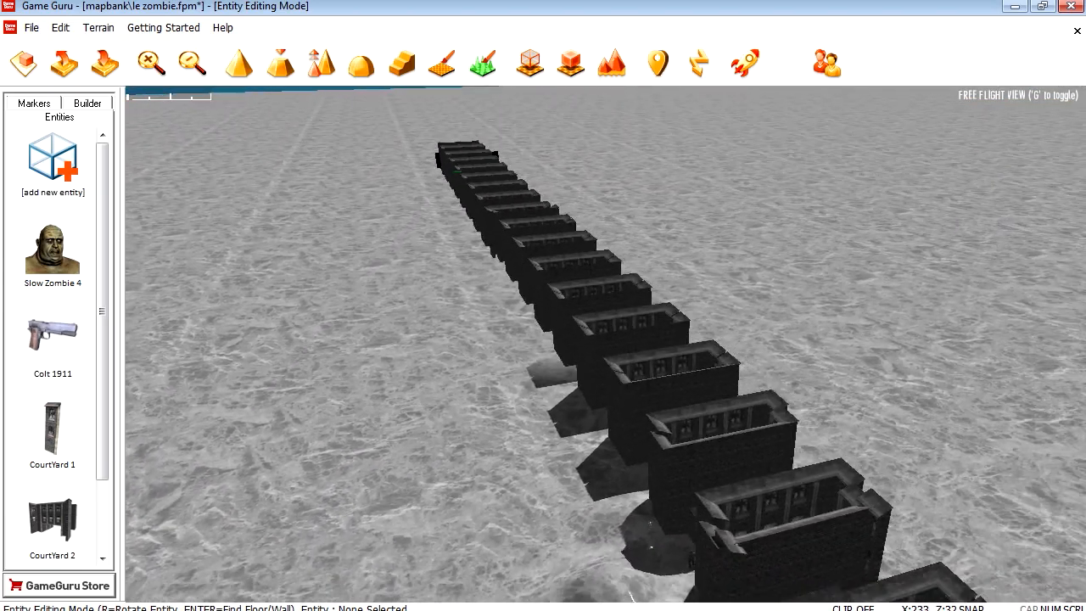
key(s)
key(d)
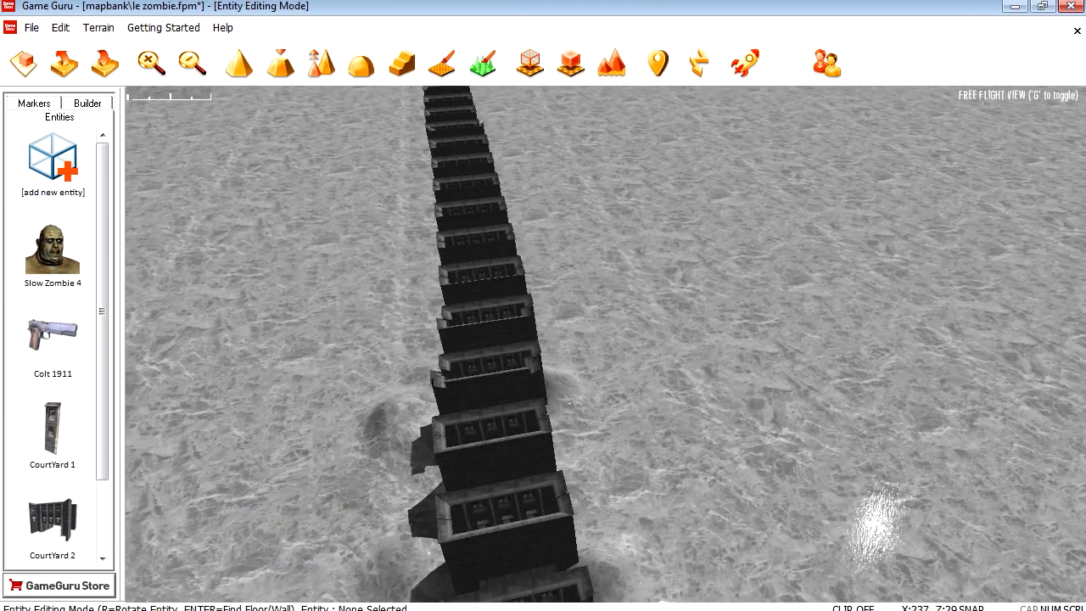
- Start a test game of the level and walk forward into the greyscale brick corridor
click(746, 66)
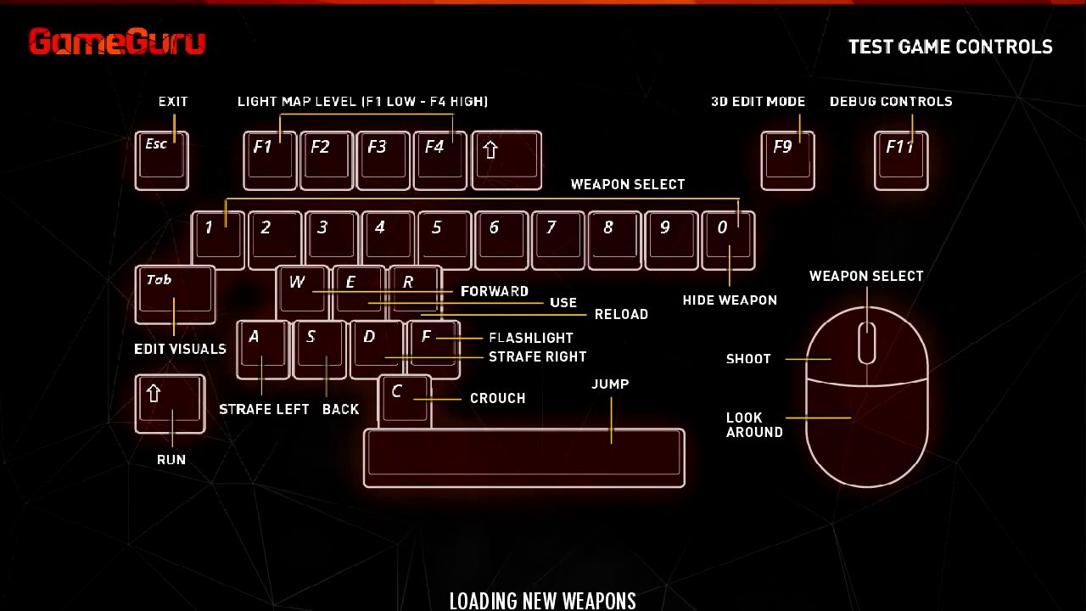
key(w)
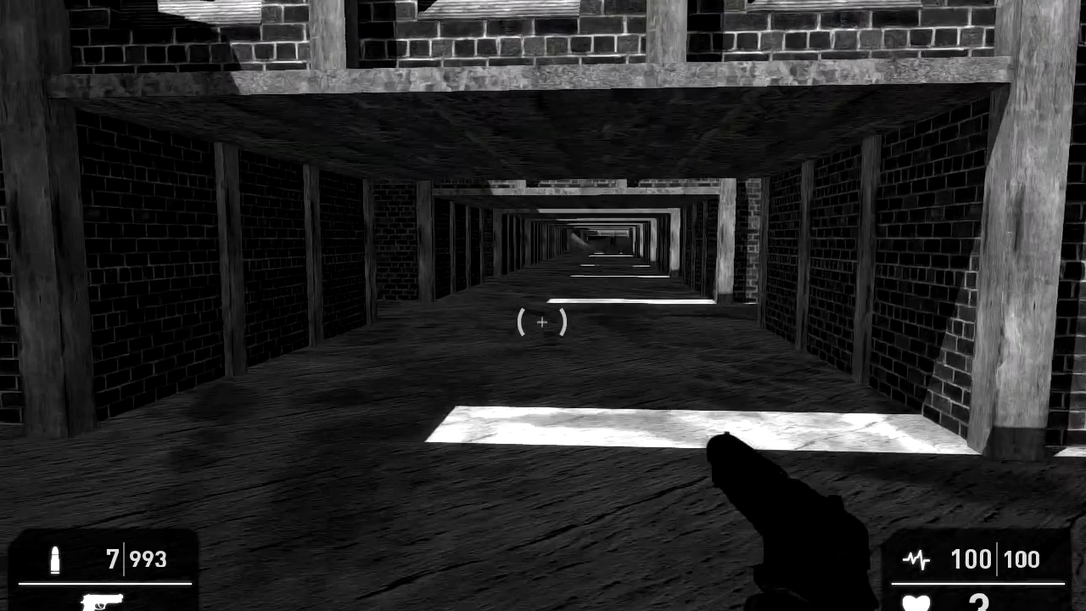
key(w)
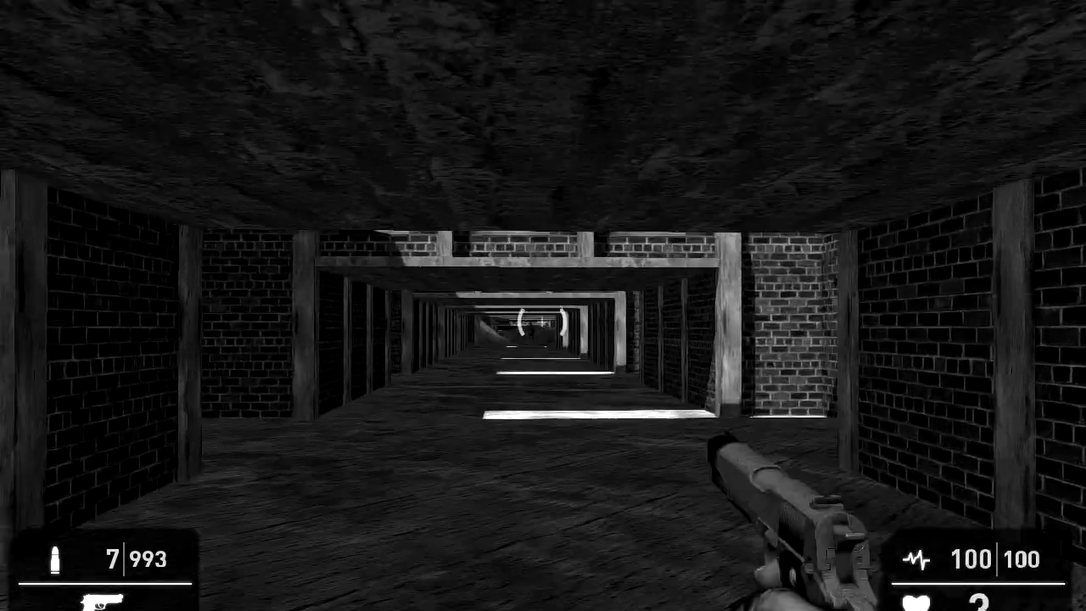
- Advance down the corridor towards the distant zombie, firing the pistol until its magazine is empty
key(w)
click(542, 322)
click(543, 323)
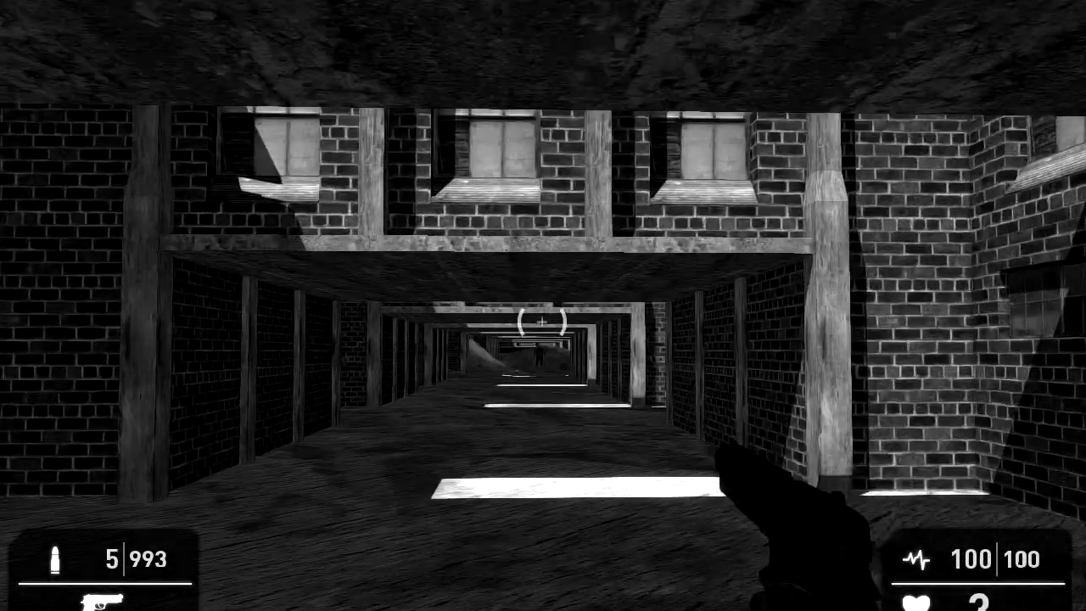
key(w)
click(543, 322)
click(543, 322)
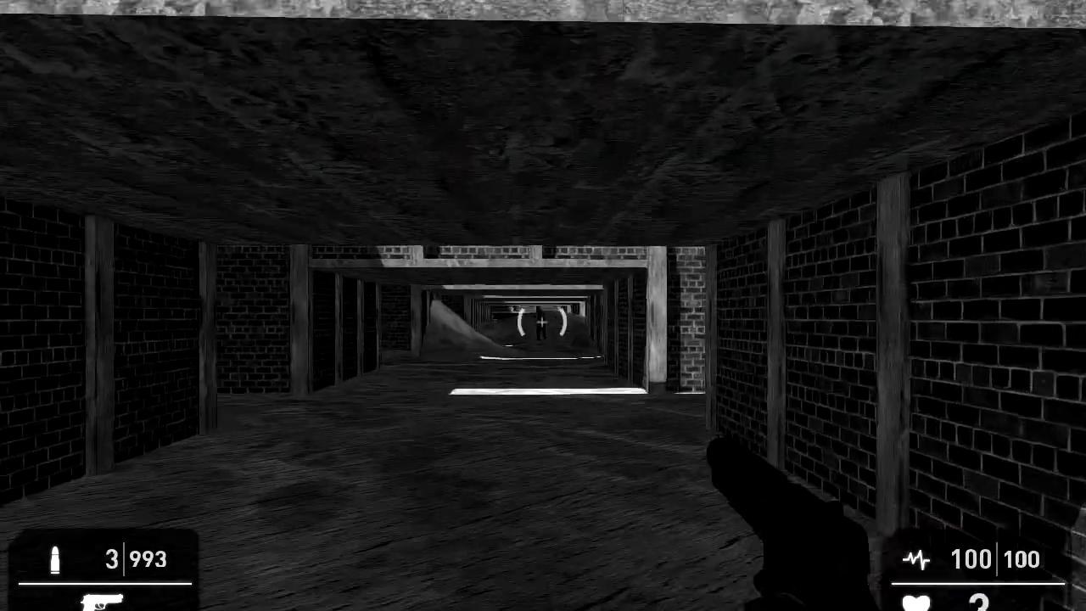
key(w)
click(543, 323)
click(543, 322)
click(543, 322)
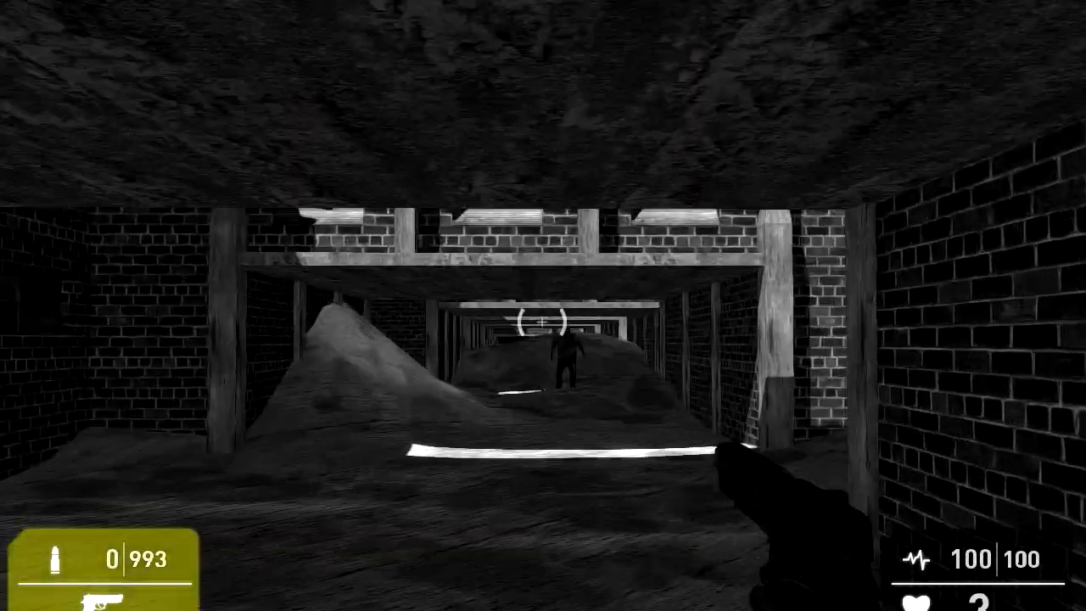
- Reload the pistol and shoot the approaching zombie near the dirt mound
key(r)
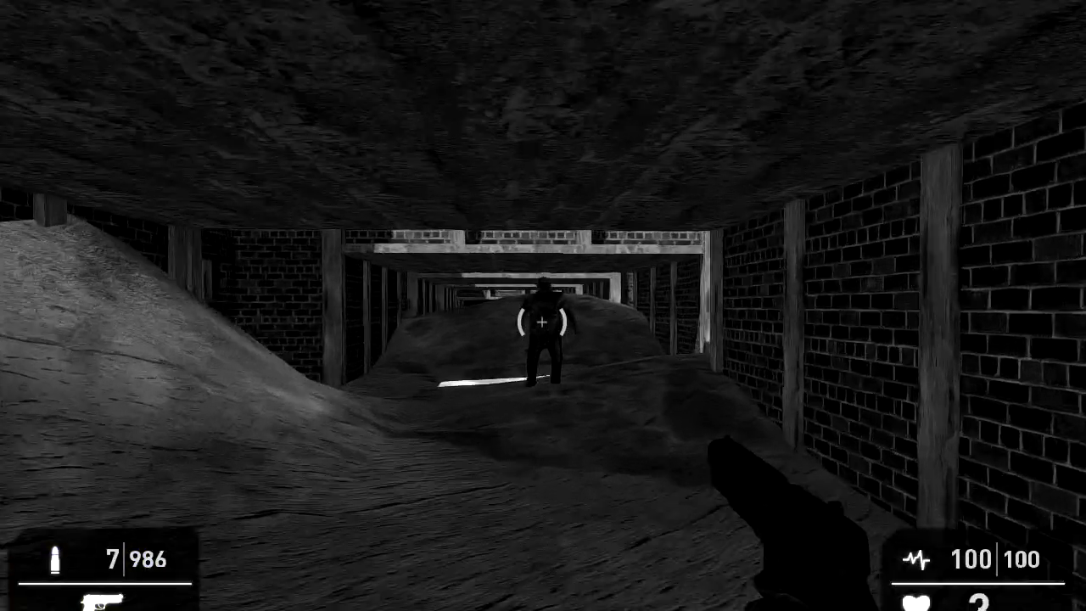
click(543, 323)
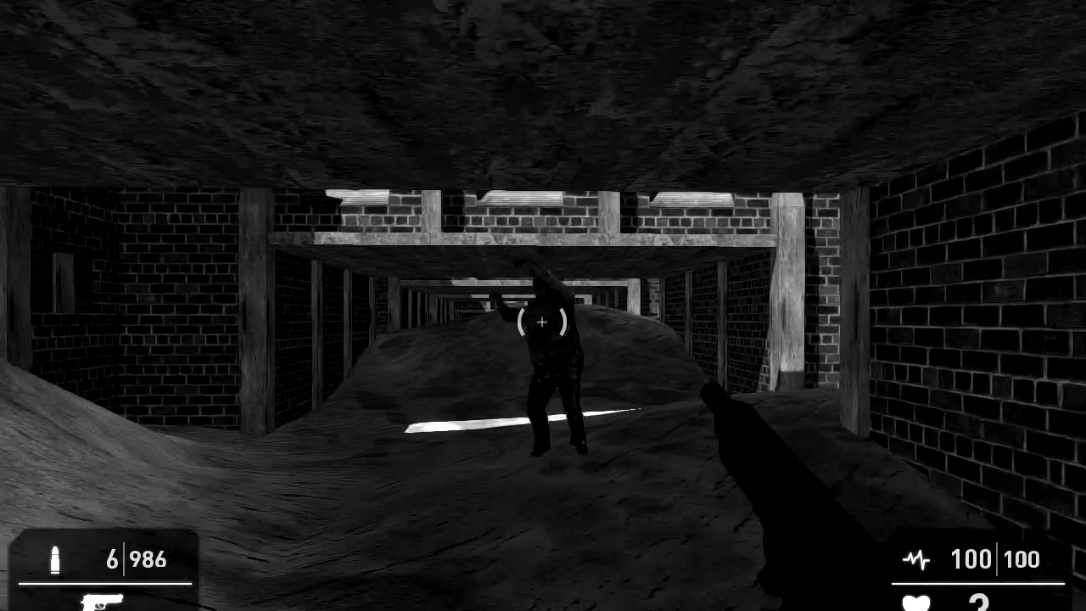
click(542, 323)
click(543, 322)
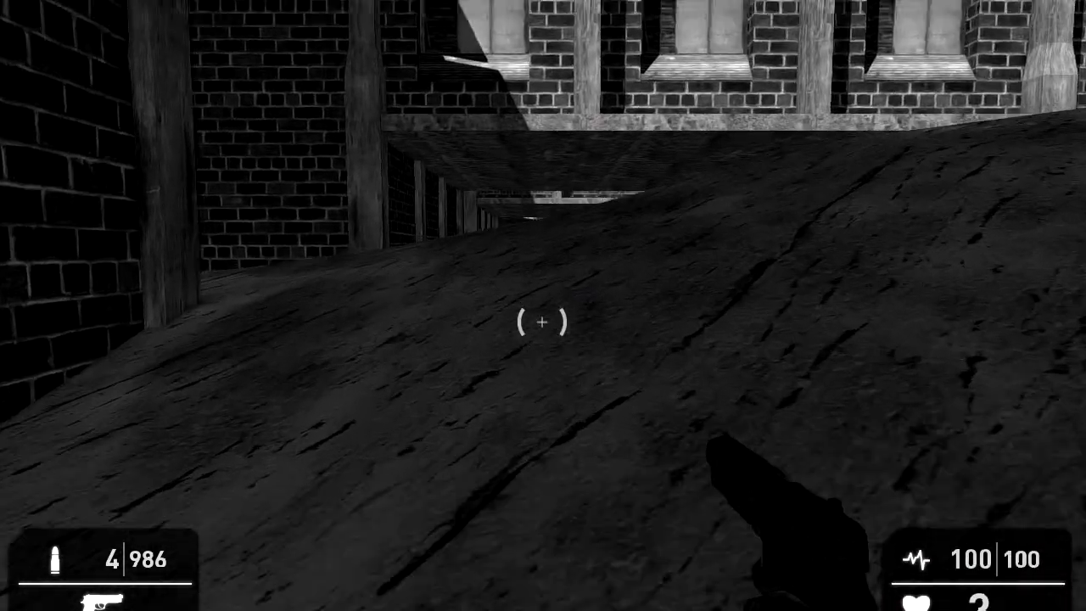